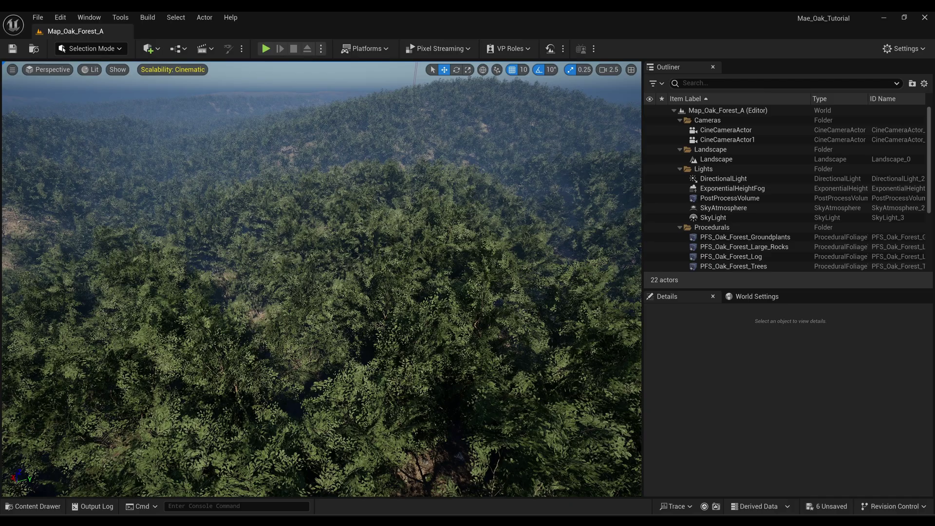
Fly forward over the oak forest to examine how dense the tree canopy looks in the distance.
right_drag(321, 279, 298, 275)
scroll(296, 259, up, 1)
scroll(299, 256, up, 3)
key(w)
key(w)
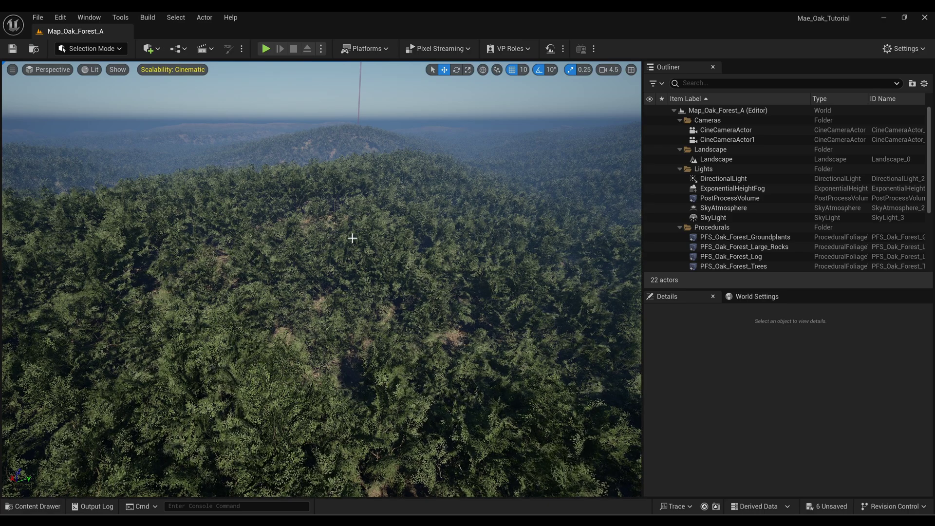
mouse_move(354, 238)
right_down()
mouse_move(345, 209)
mouse_move(358, 229)
right_up()
key(w)
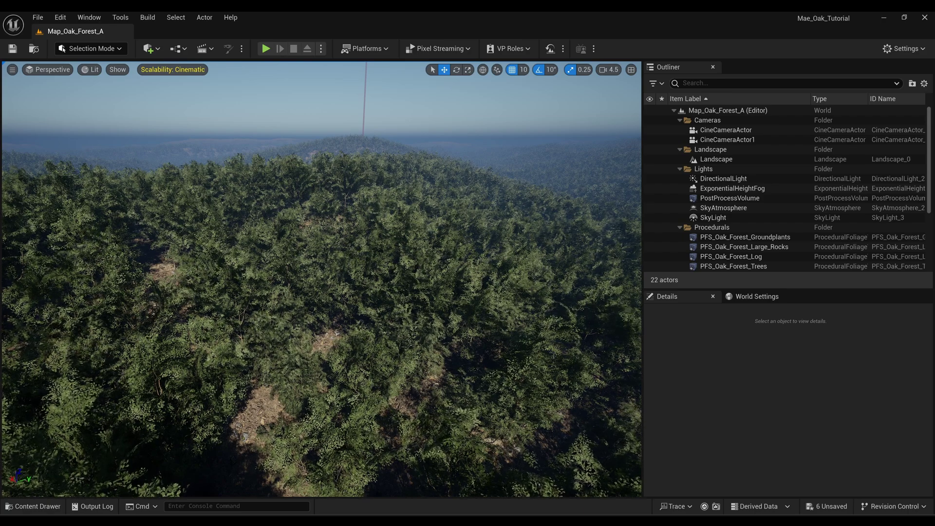
Bring up the T_Oak_Tree_a_Leaves texture and show only its alpha channel.
drag(865, 12, 660, 23)
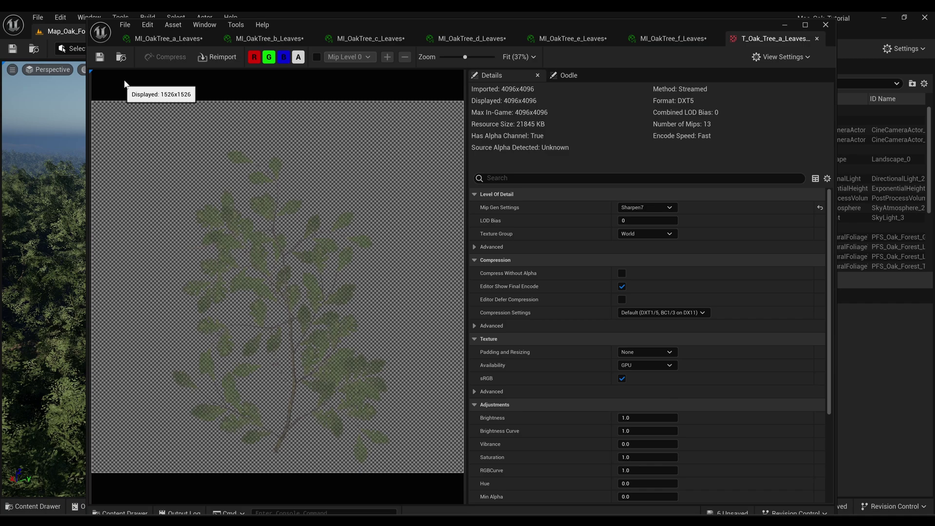
click(254, 58)
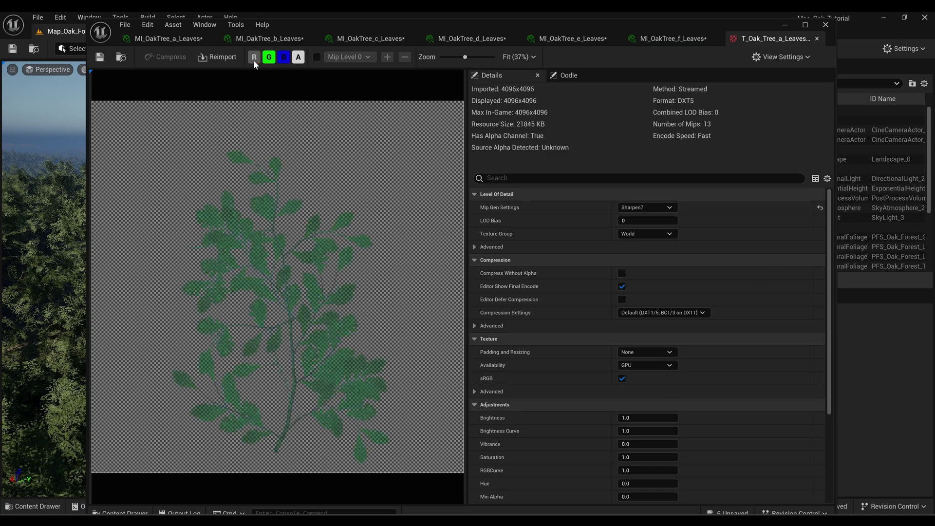
click(269, 57)
click(284, 57)
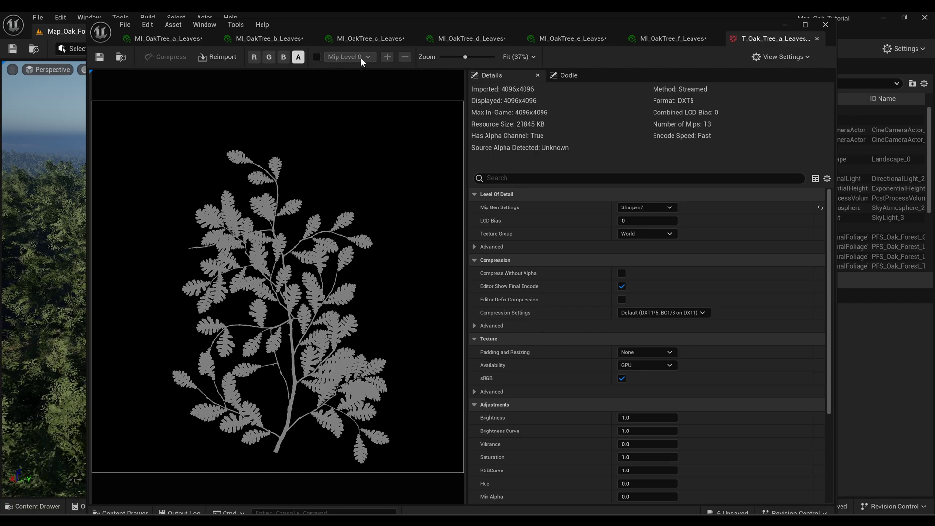
Preview the leaf texture's alpha at Mip Level 10 and magnify it to 1,600%.
click(315, 57)
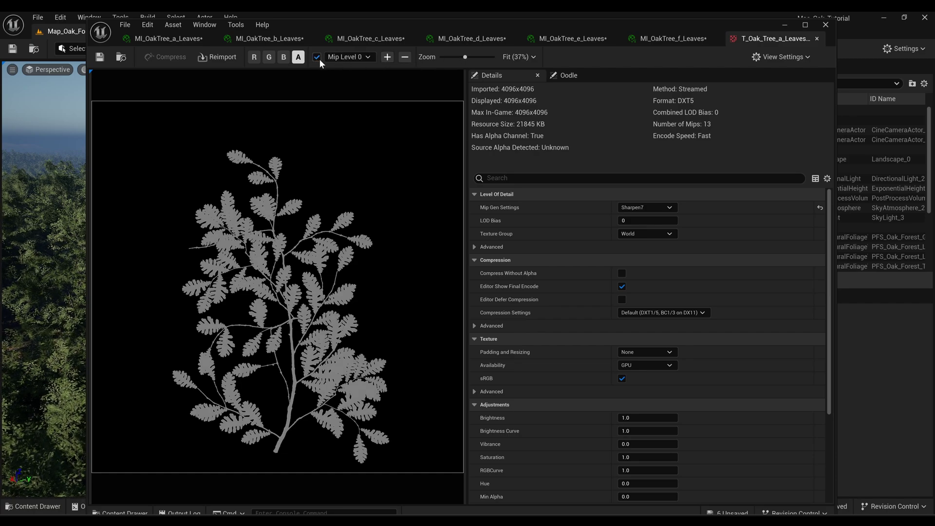
click(367, 57)
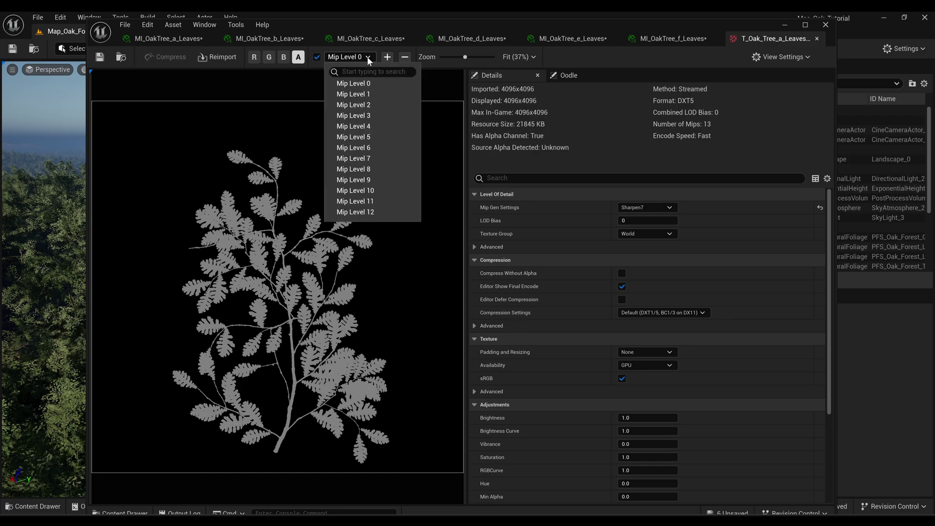
click(370, 190)
scroll(277, 293, up, 5)
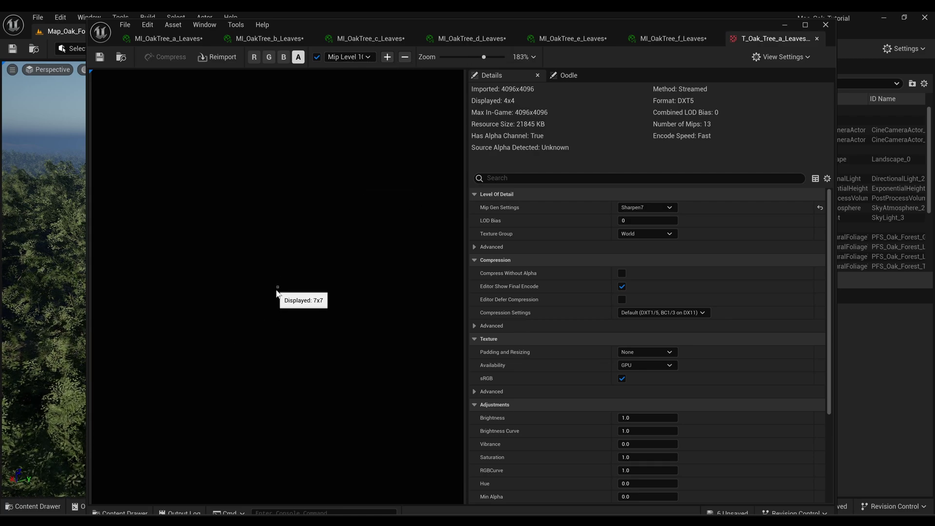
scroll(277, 292, up, 10)
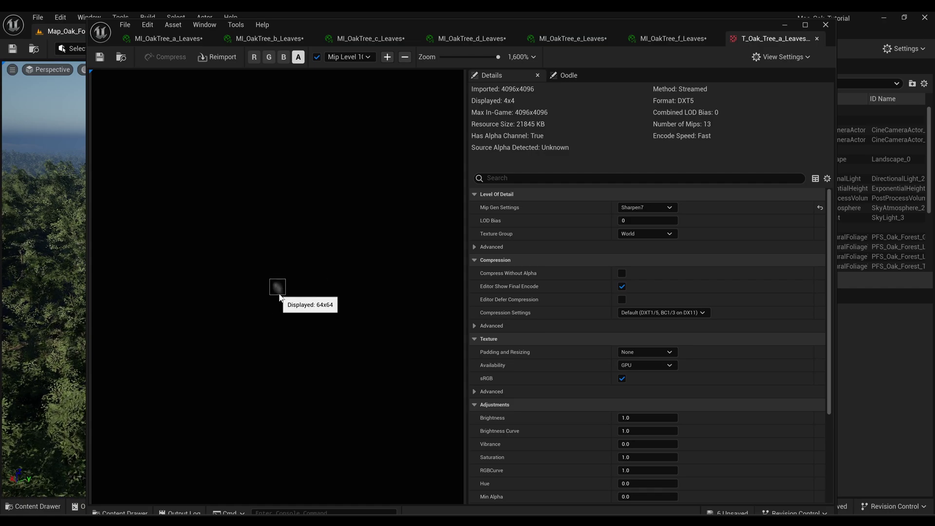
Compare the magnified leaf alpha at Mip Level 10 with Mip Level 11.
click(366, 57)
click(370, 188)
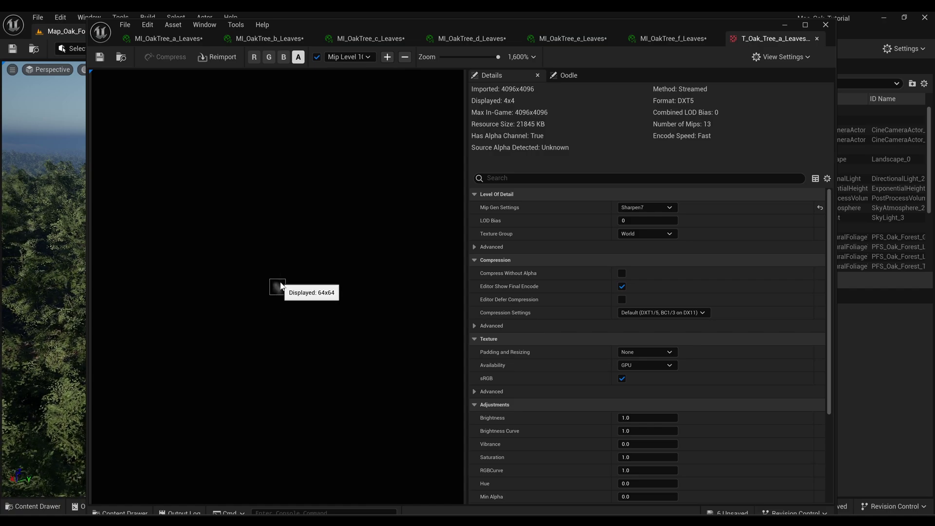
click(368, 58)
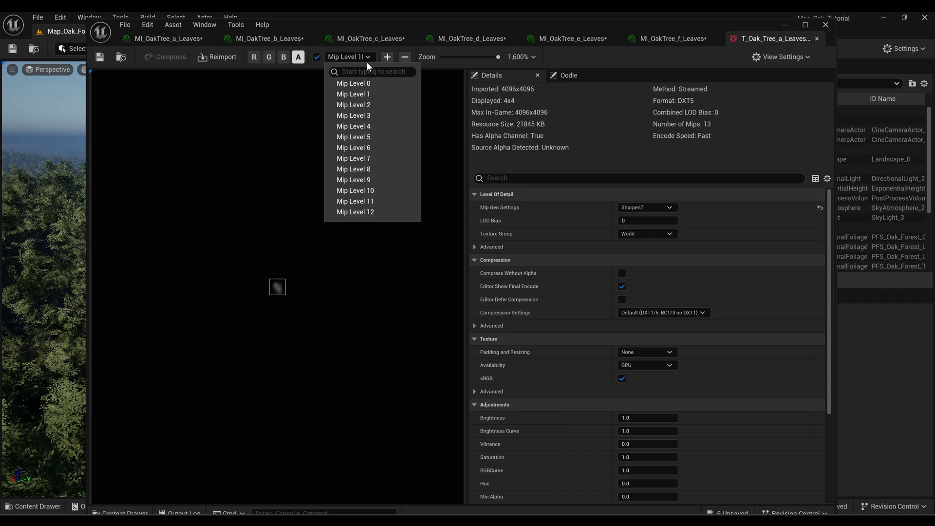
click(364, 201)
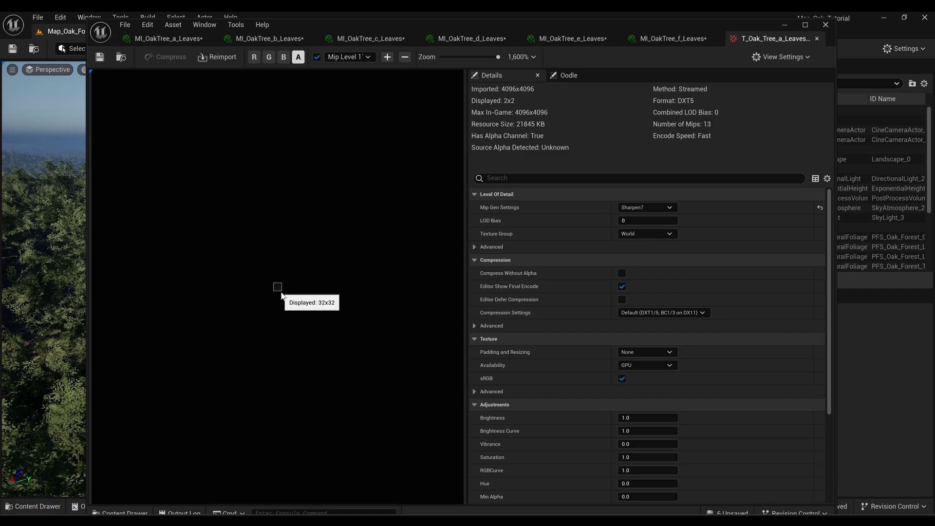
Turn off the mip level preview and show the full-resolution leaf texture whole at 27% zoom.
click(317, 57)
scroll(297, 240, down, 12)
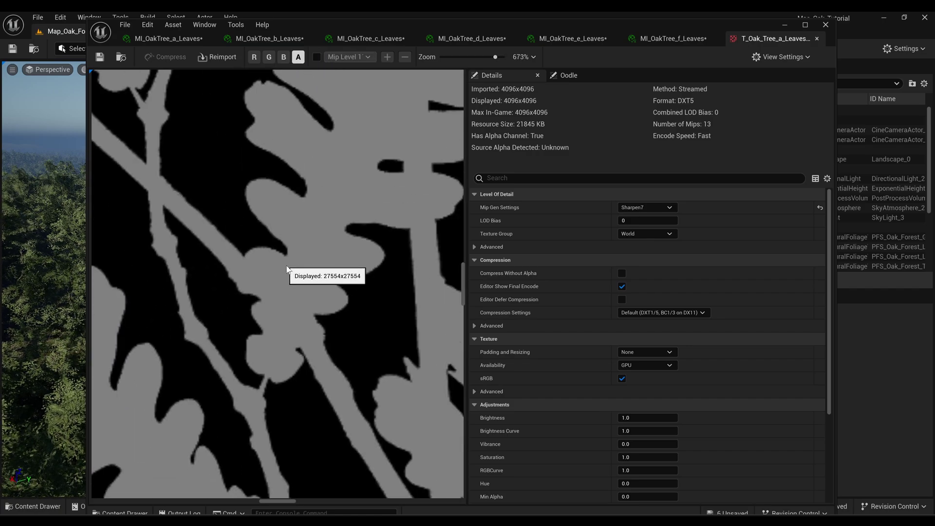
scroll(294, 269, down, 10)
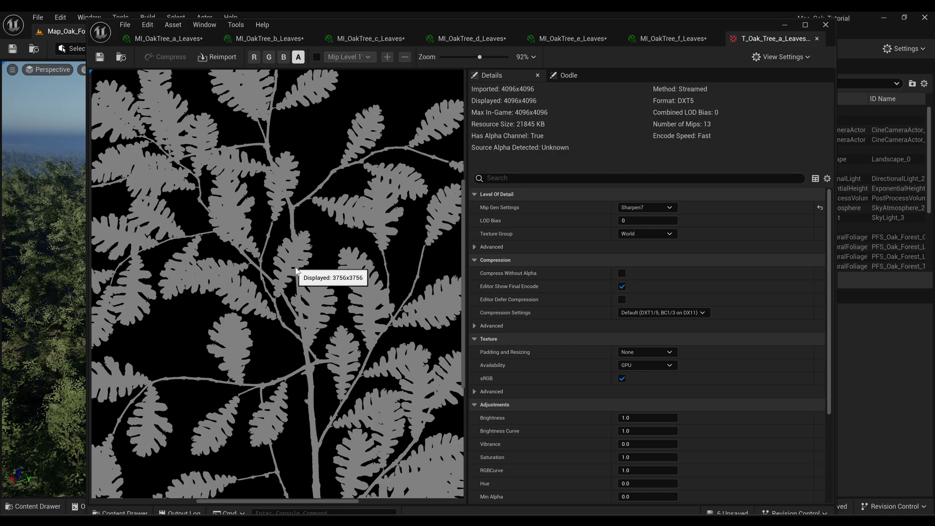
scroll(296, 271, down, 2)
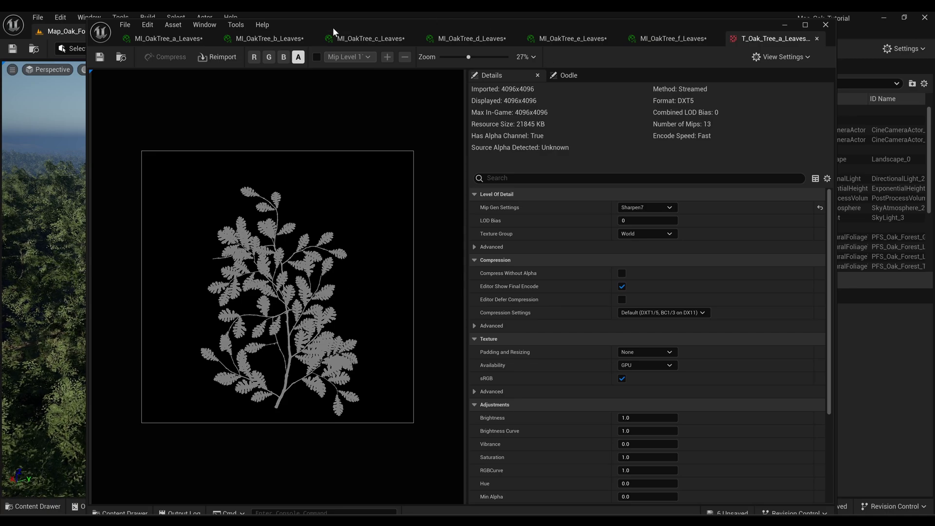
Move the texture editor aside and view the whole forest landscape from far away.
drag(309, 23, 545, 24)
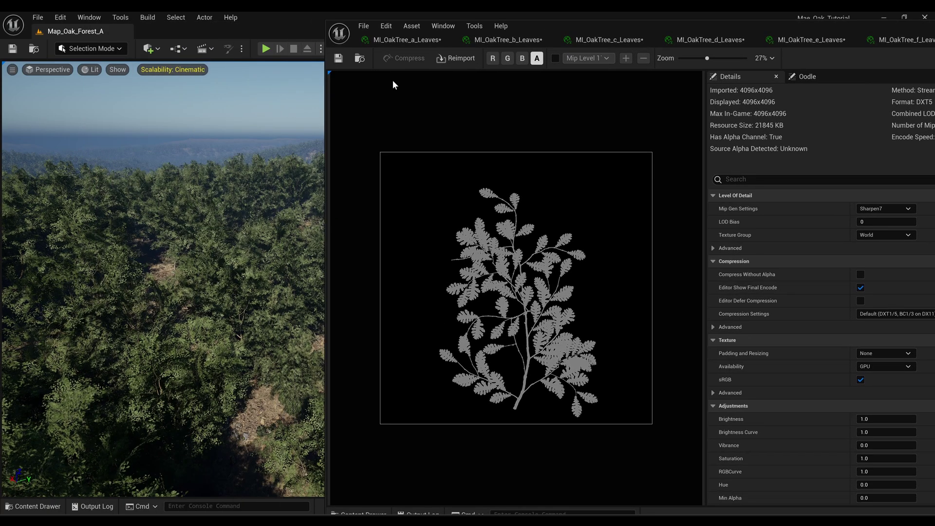
right_drag(189, 271, 212, 255)
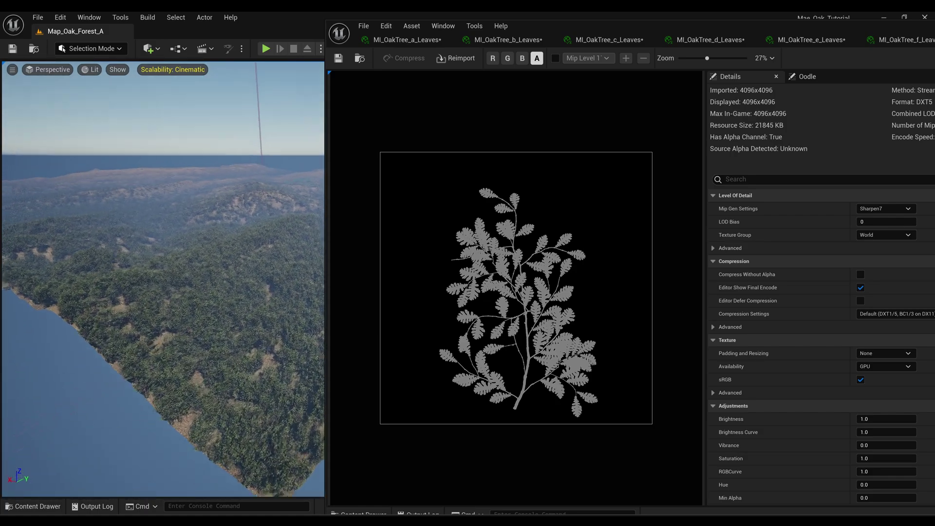
right_drag(185, 288, 196, 266)
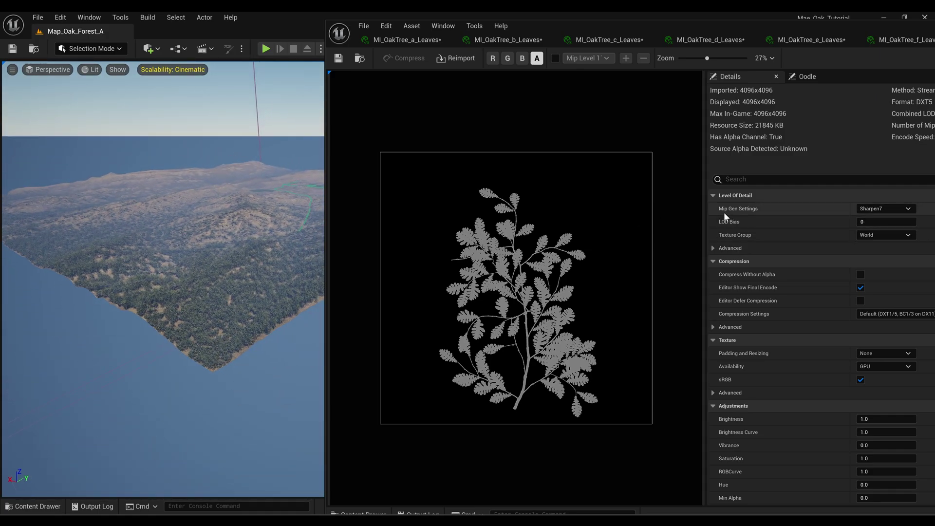
Try NoMipmaps as the leaf texture's Mip Gen Settings against the distant forest, and set it back to Sharpen7.
click(891, 208)
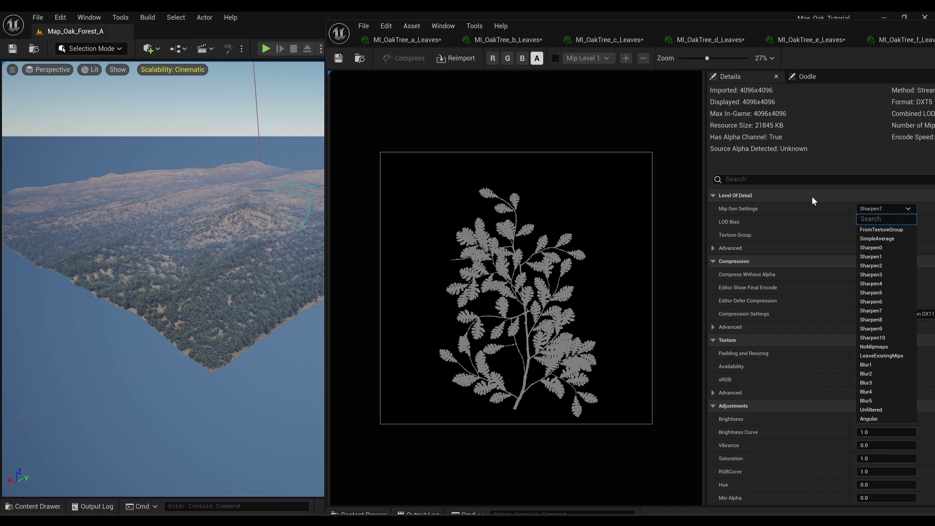
click(879, 345)
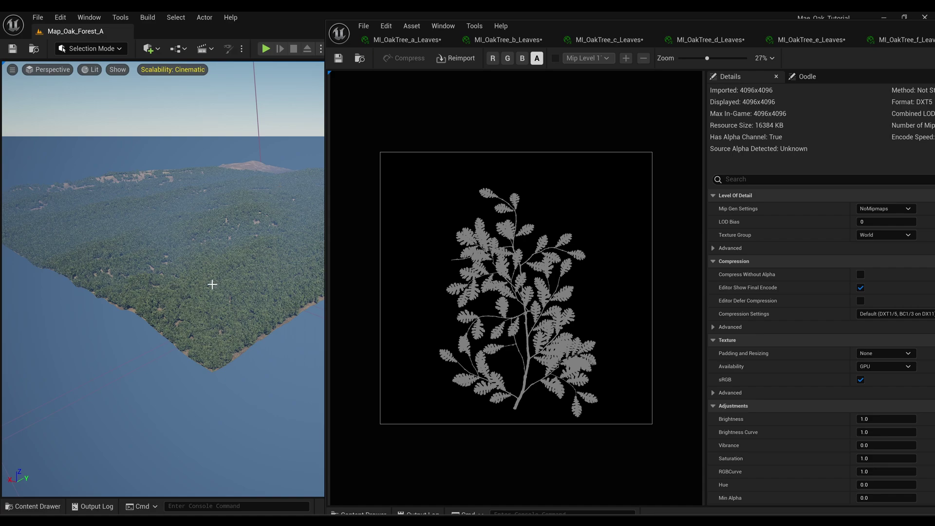
right_drag(212, 283, 208, 284)
key(w)
click(884, 209)
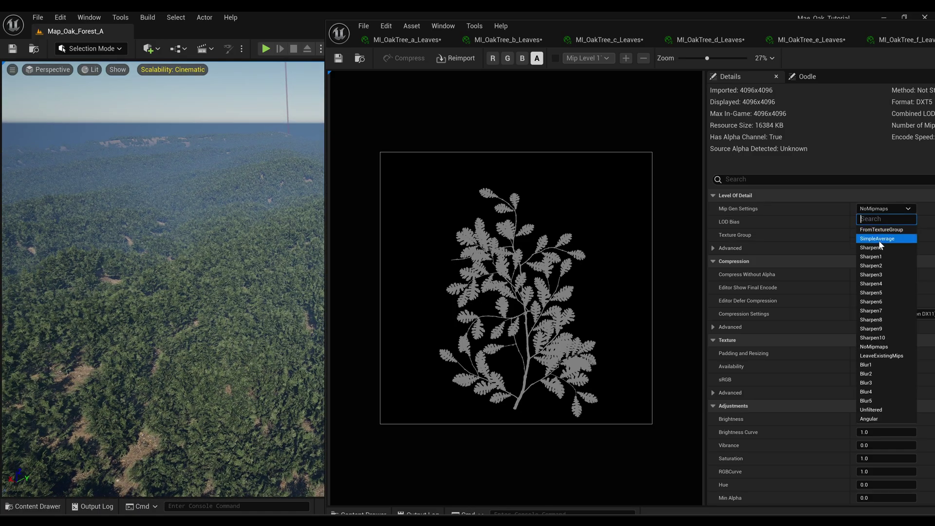
click(881, 311)
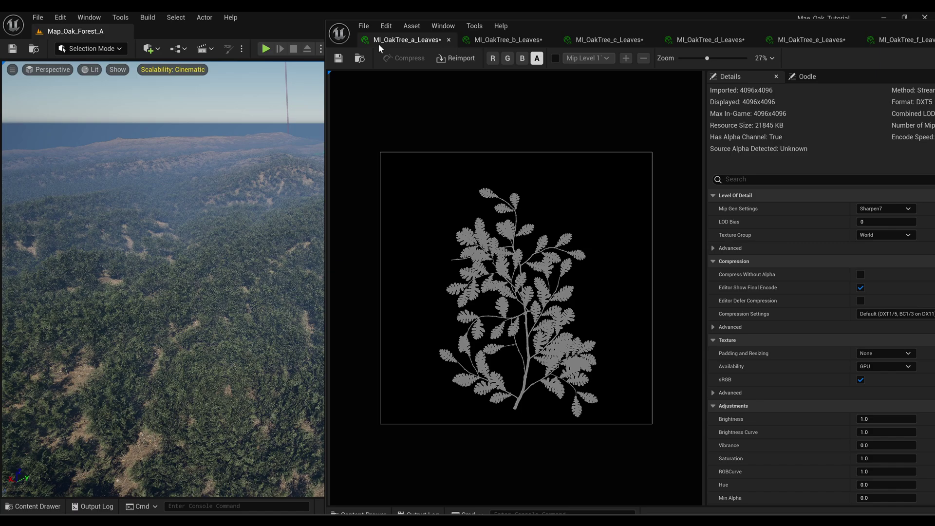
Set the Opacity Mask Clip Value of the MI_OakTree_a_Leaves material instance to 0.2.
drag(566, 27, 515, 34)
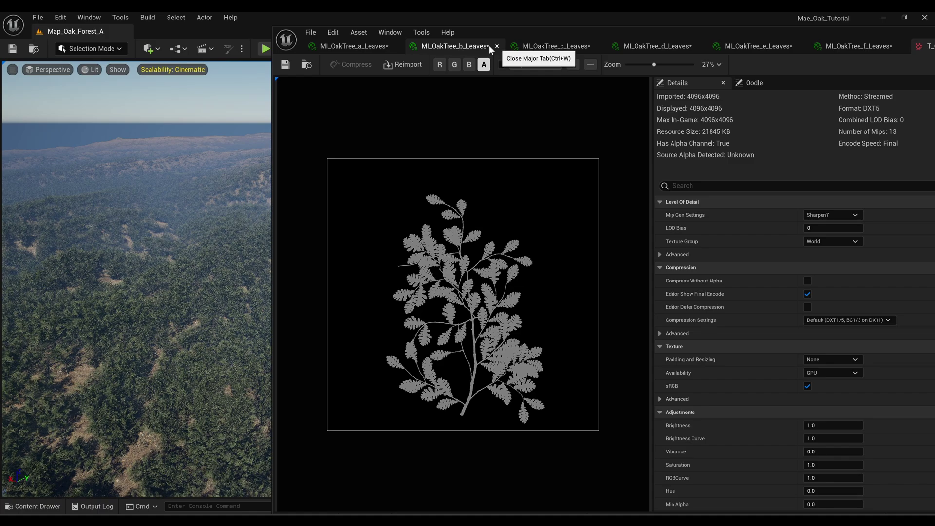
click(351, 47)
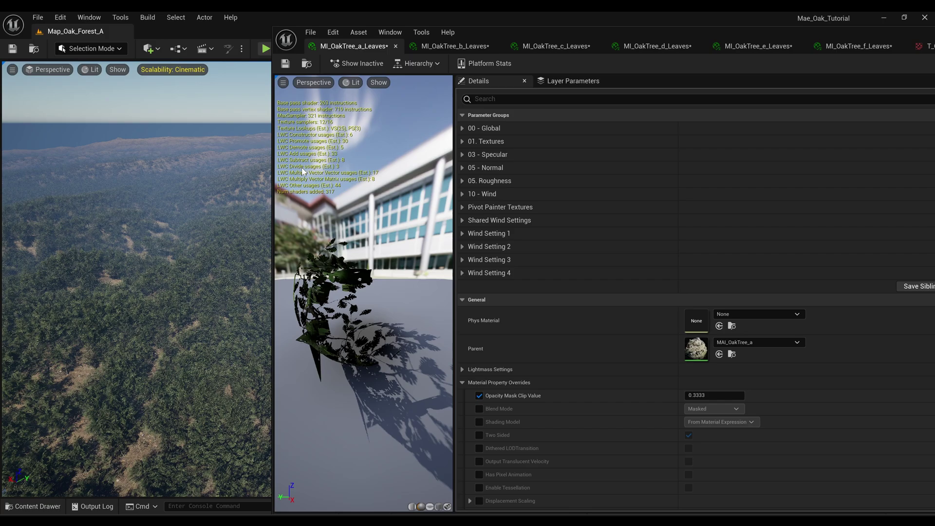
scroll(506, 389, down, 2)
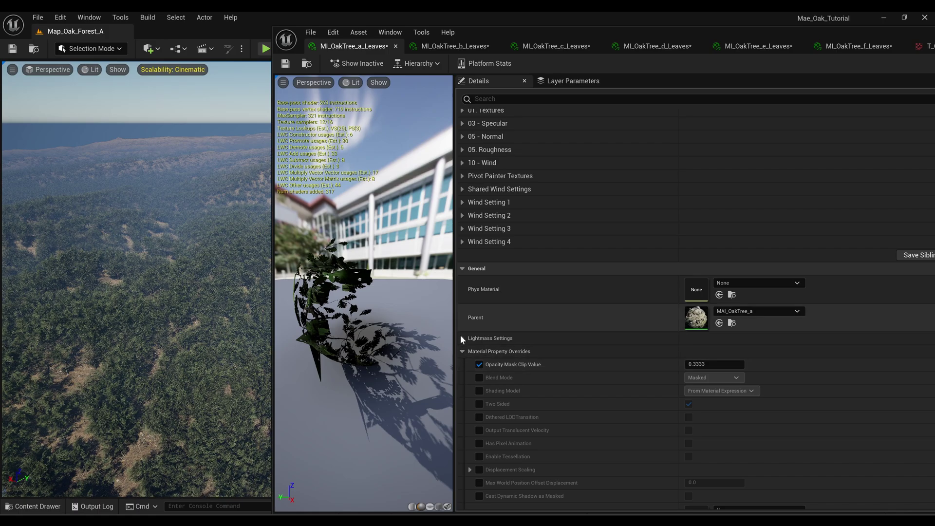
click(713, 364)
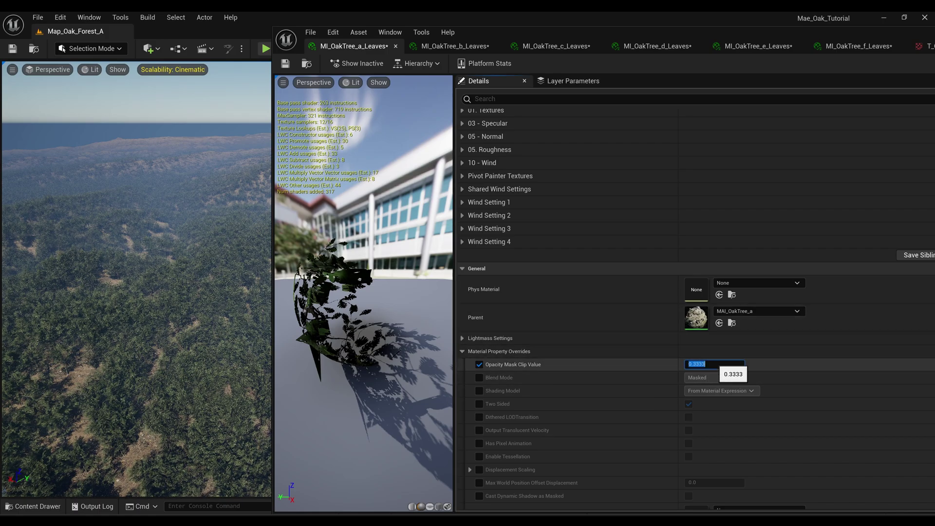
text(.)
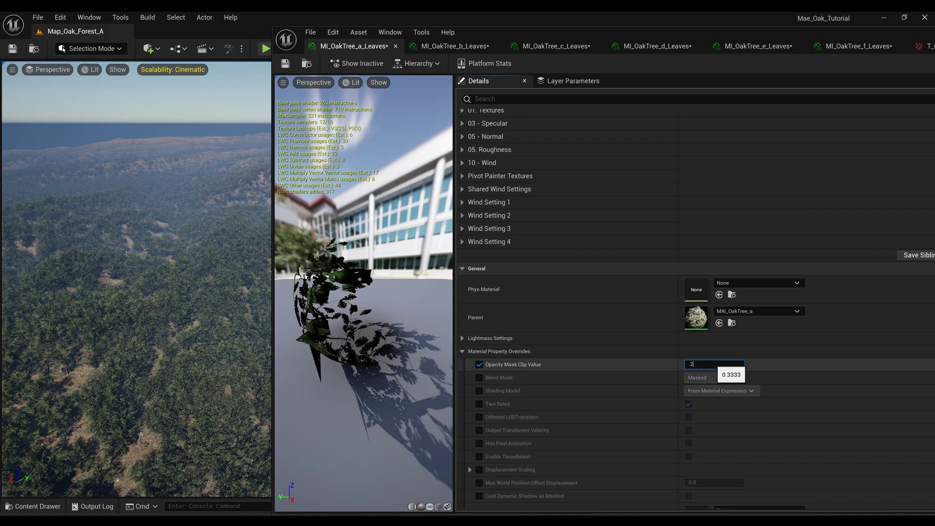
text(2)
key(Return)
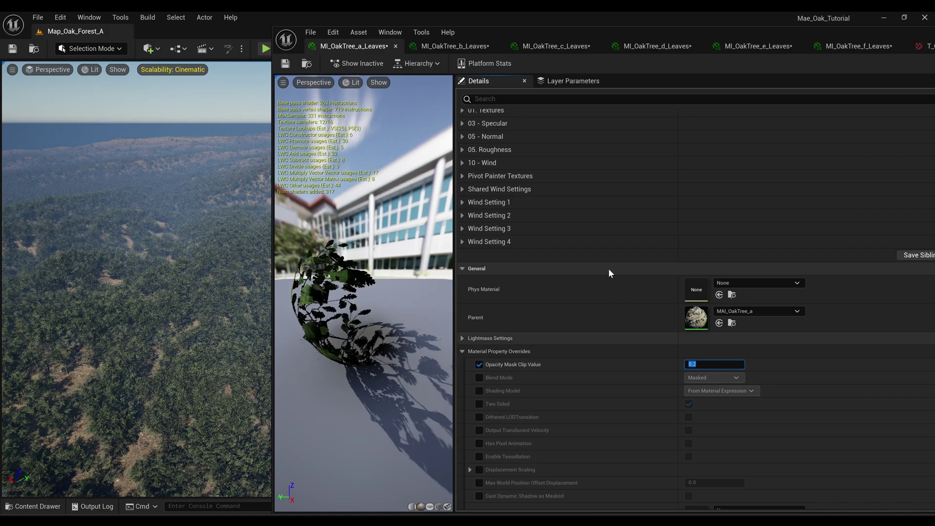
Set the Opacity Mask Clip Value of MI_OakTree_b_Leaves to 0.2.
click(452, 51)
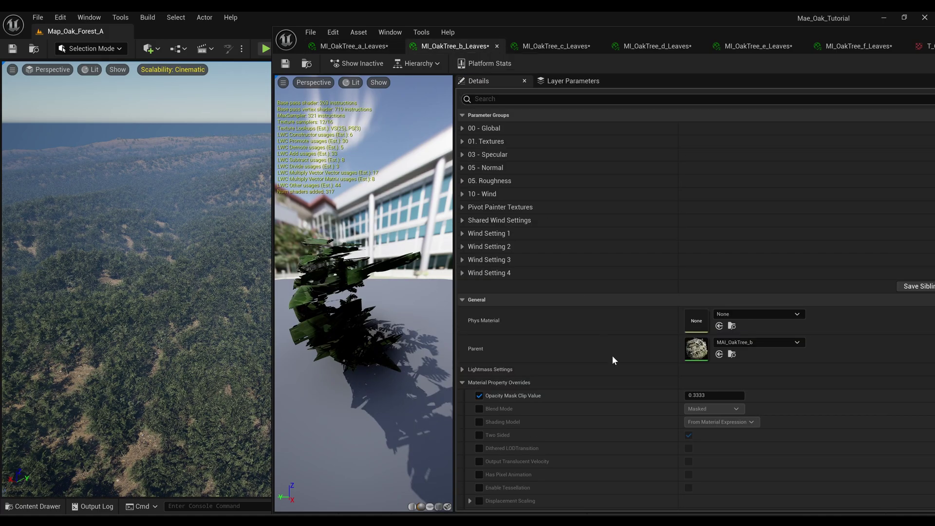
click(706, 396)
drag(705, 396, 668, 396)
Set the Opacity Mask Clip Value of MI_OakTree_c_Leaves and MI_OakTree_d_Leaves to 0.2.
text(.2)
key(Return)
click(548, 49)
text(.2)
key(Return)
click(657, 47)
Set the Opacity Mask Clip Value of MI_OakTree_e_Leaves and MI_OakTree_f_Leaves to 0.2.
text(.2)
key(Return)
click(758, 47)
click(715, 395)
key(Return)
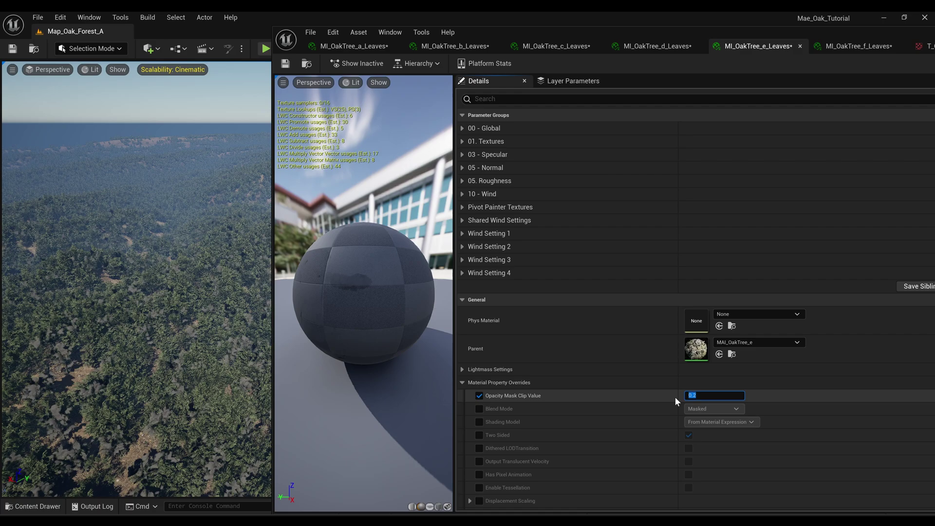
click(858, 46)
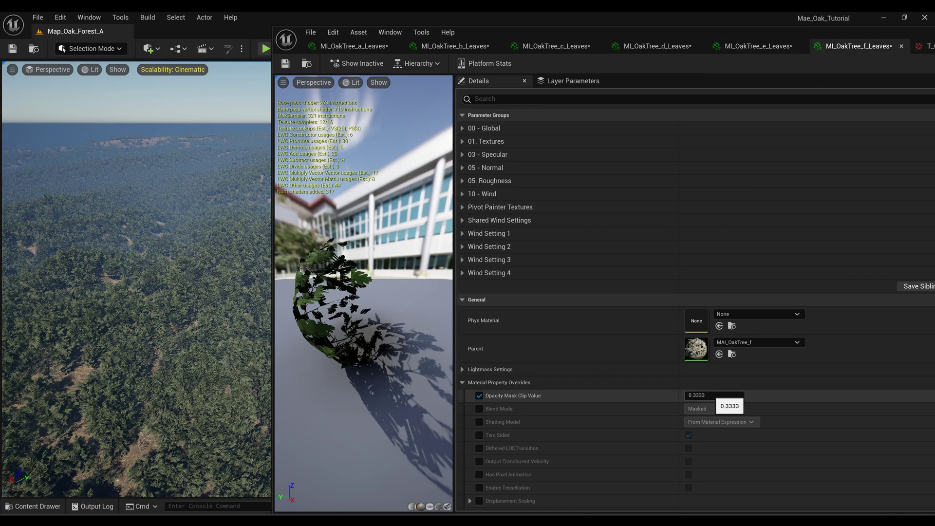
click(702, 395)
text(.2)
key(Return)
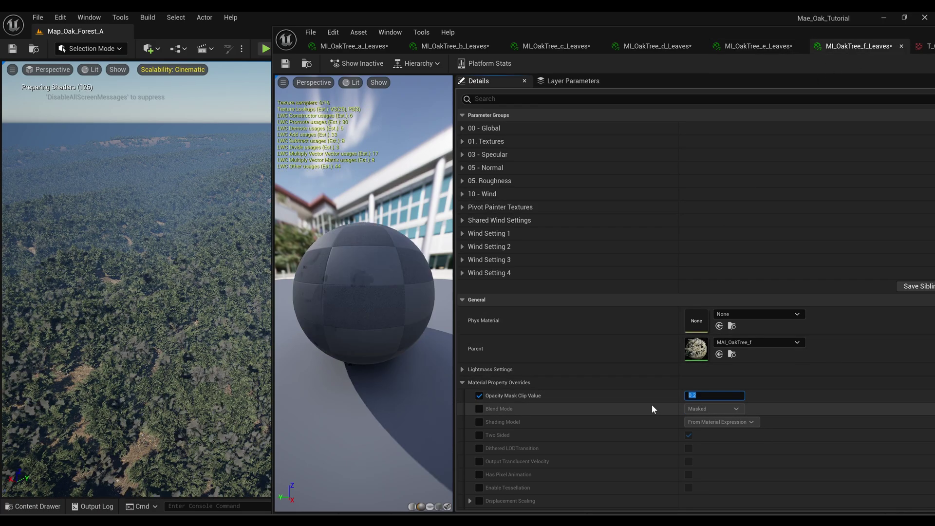
Fly around the forest to examine the density of the distant oak foliage with the new clip values.
key(s)
right_drag(67, 369, 97, 368)
key(d)
key(w)
key(a)
key(w)
key(w)
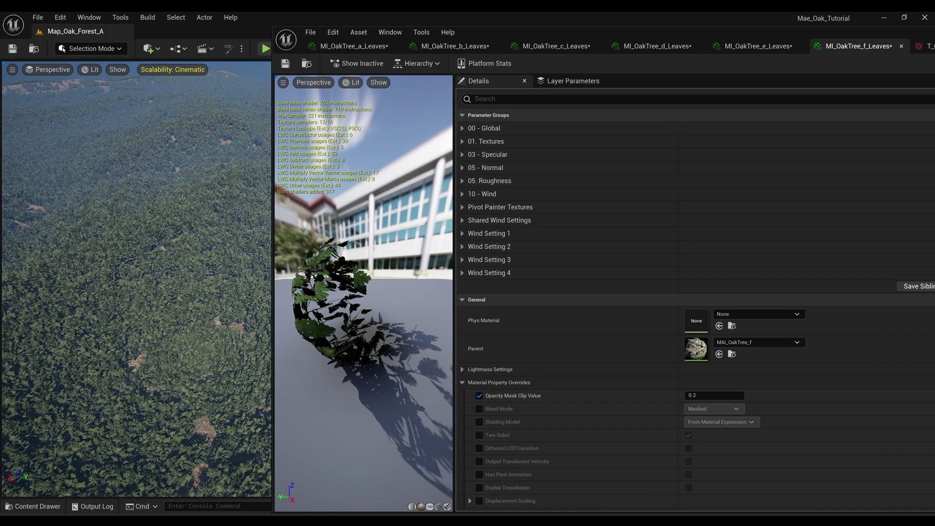
key(w)
right_drag(97, 369, 102, 369)
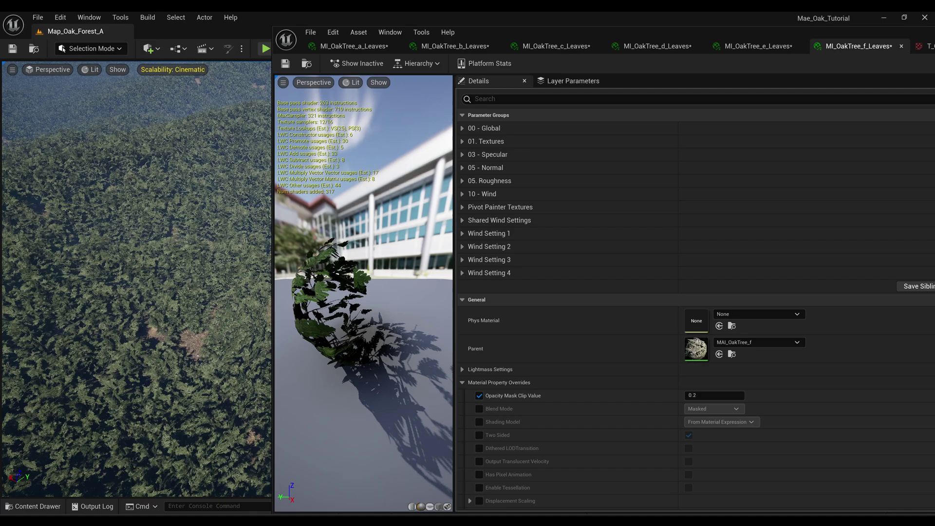
right_drag(136, 298, 138, 322)
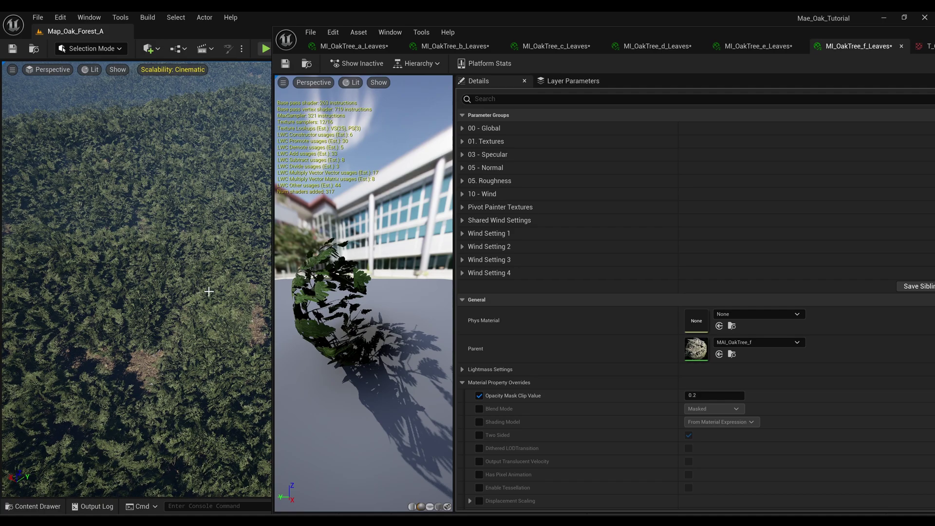
View the whole forest from a greater distance and minimize the leaf material editor window.
drag(273, 295, 452, 294)
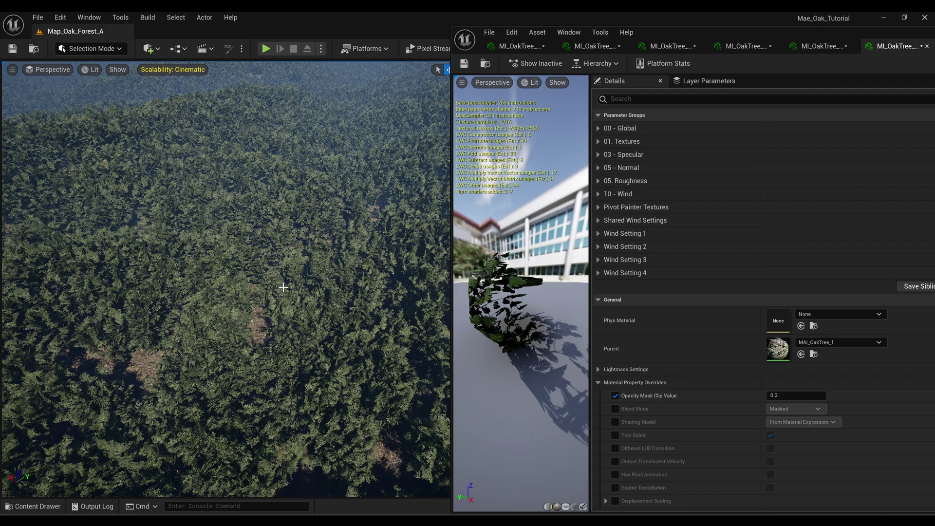
right_drag(283, 284, 279, 306)
key(s)
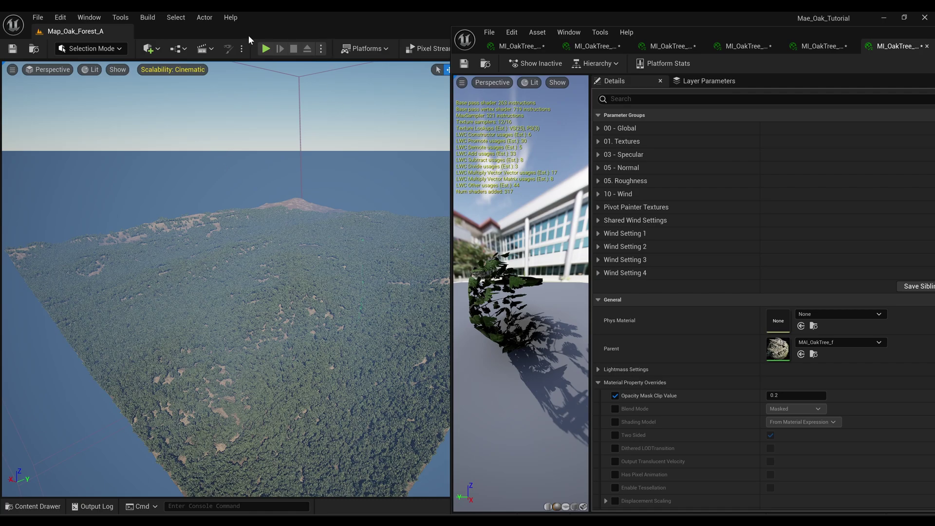
drag(882, 39, 704, 29)
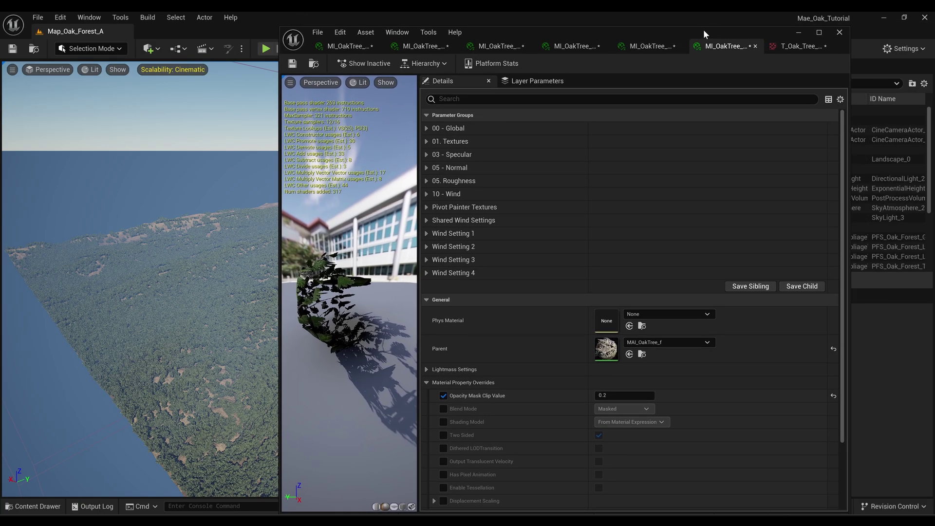
click(798, 34)
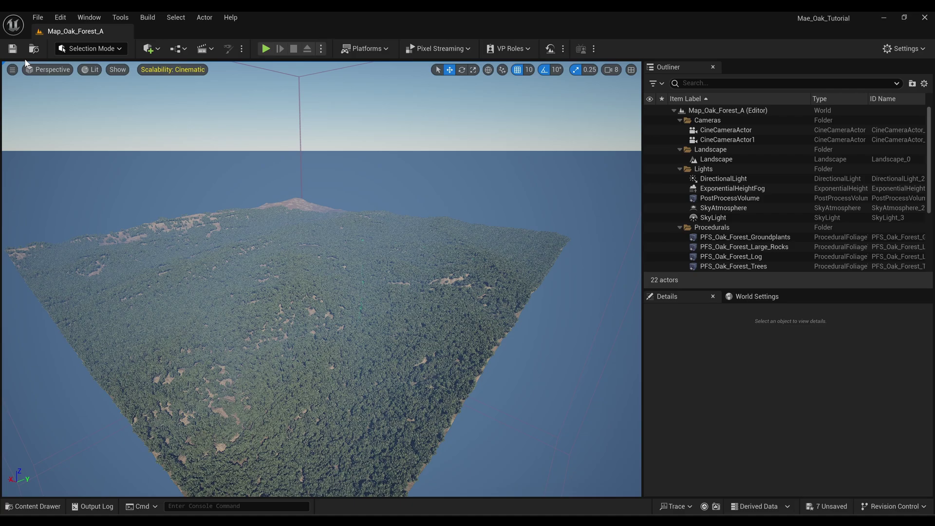
Switch to Foliage mode with the Select tool and select the seven oak tree foliage types starting with SMF_Oak_Tree_a.
click(92, 48)
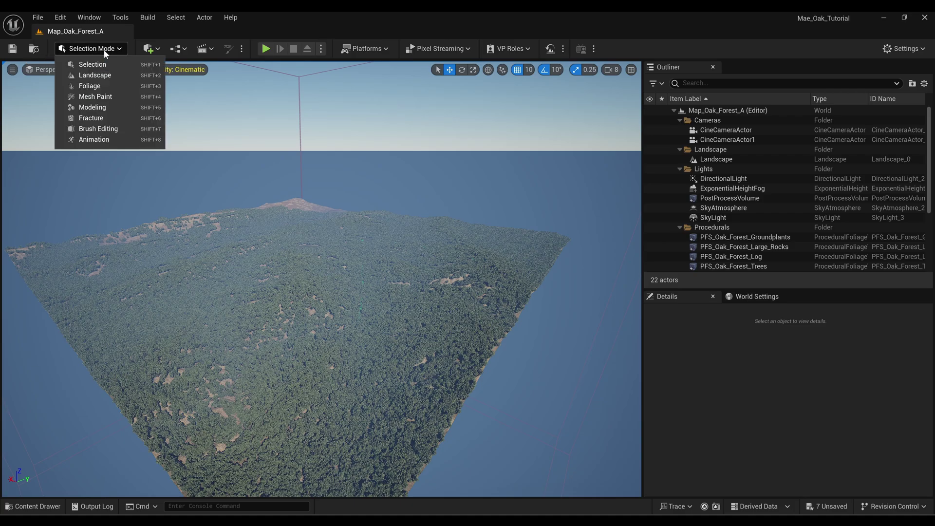
click(91, 86)
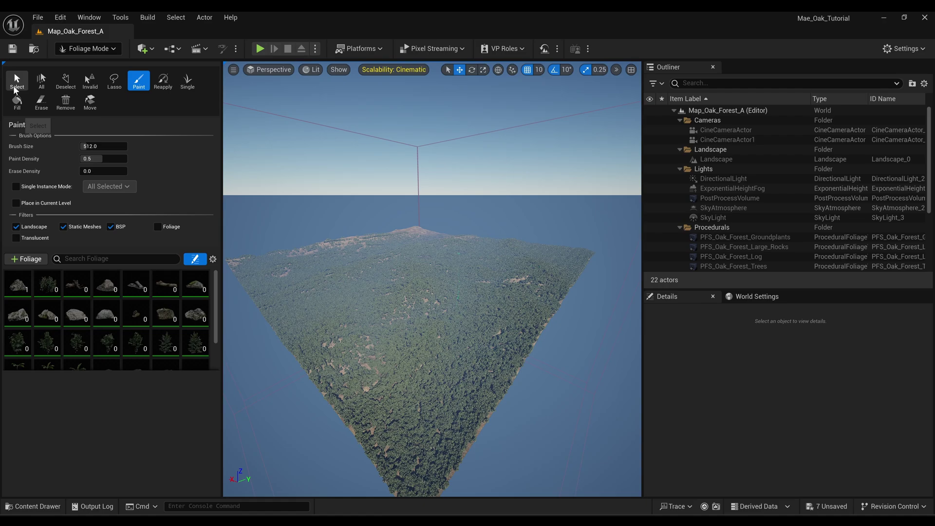
click(17, 83)
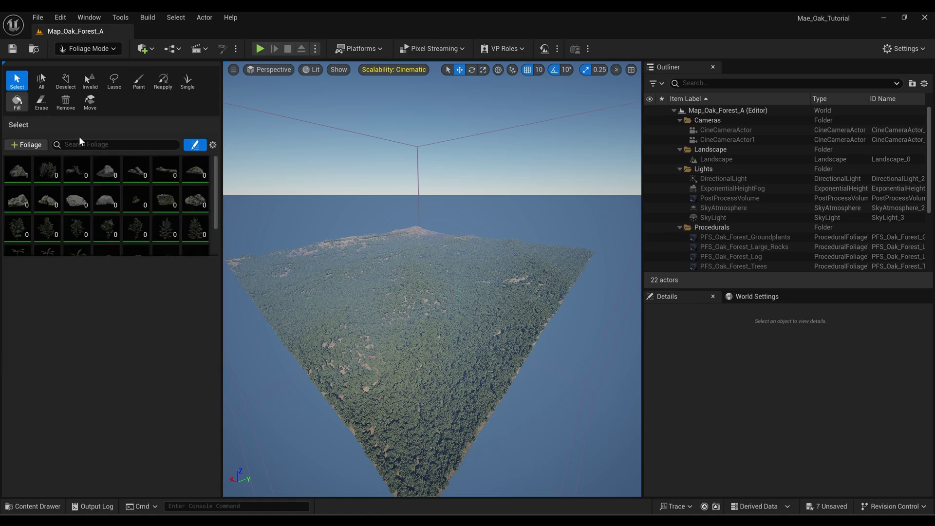
click(19, 235)
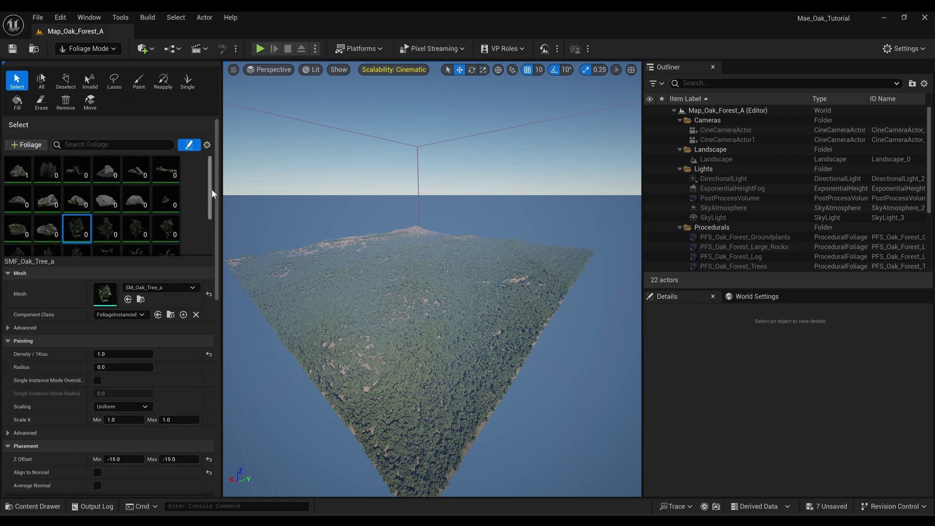
drag(210, 195, 211, 223)
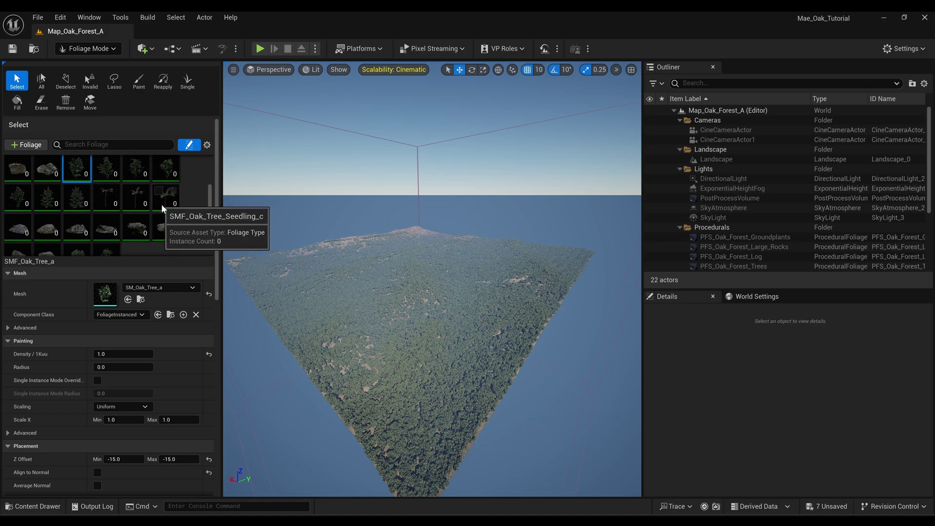
shift+click(83, 208)
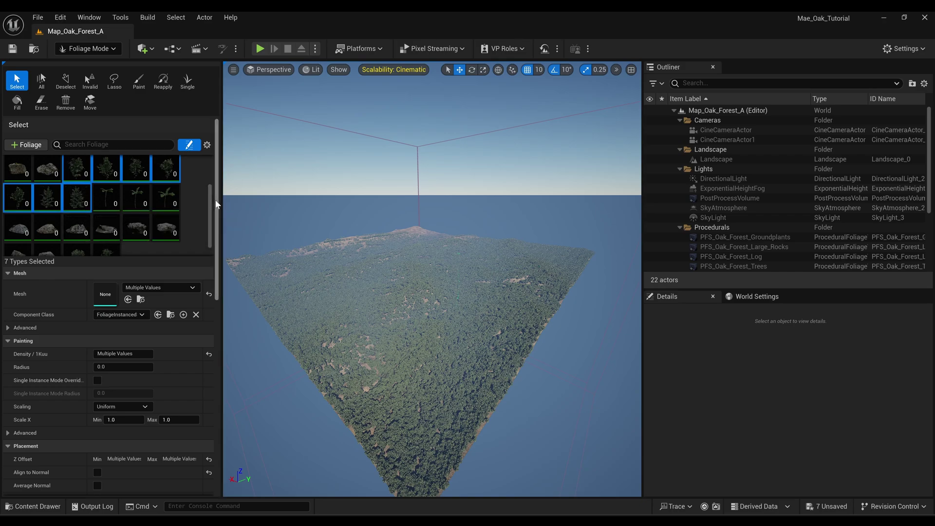
Set the maximum Cull Distance of the selected oak tree foliage types to 0.
drag(217, 204, 224, 291)
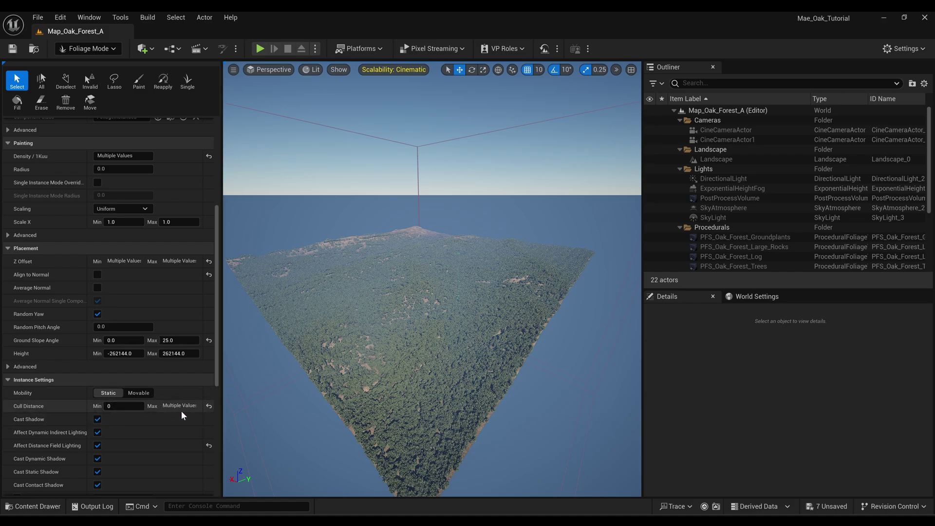
scroll(73, 234, up, 4)
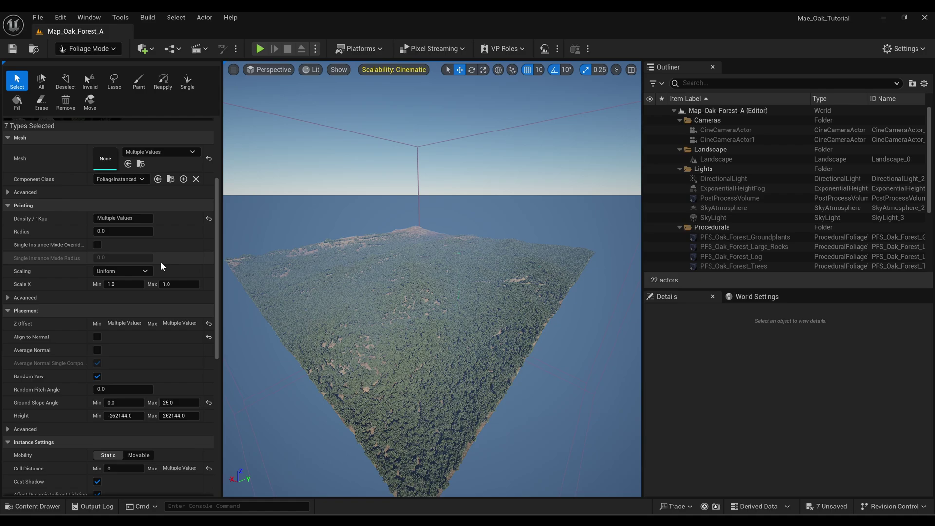
scroll(153, 324, down, 4)
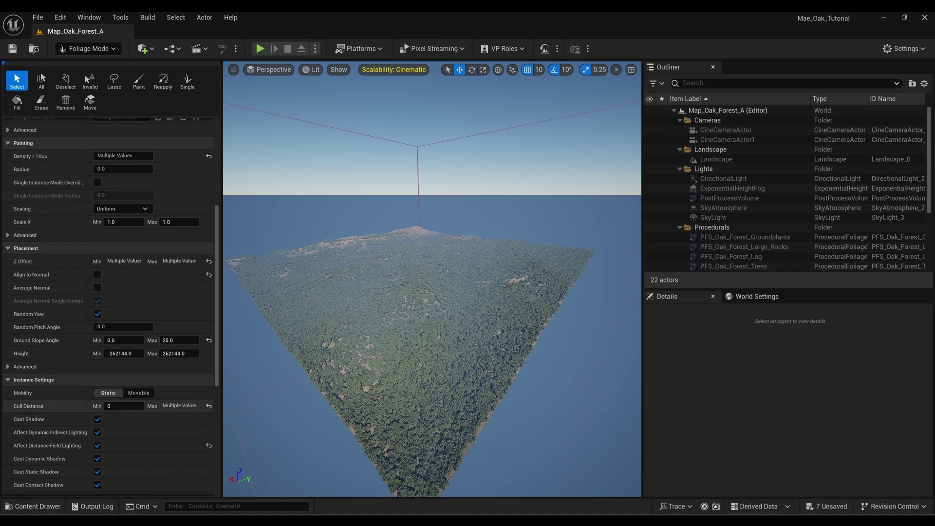
click(179, 406)
text(0)
key(Return)
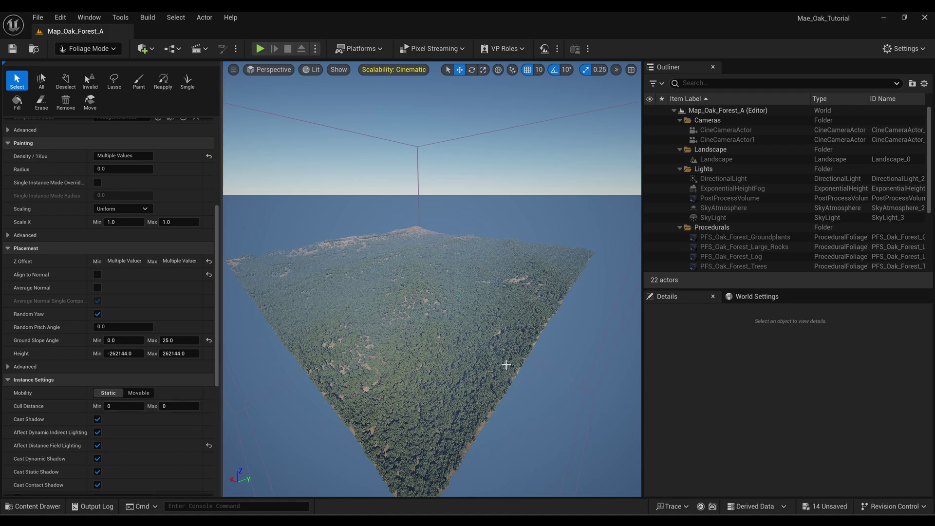
Fly away from and back toward the forest to examine whether the trees stay rendered at far distances.
right_drag(381, 293, 381, 293)
key(s)
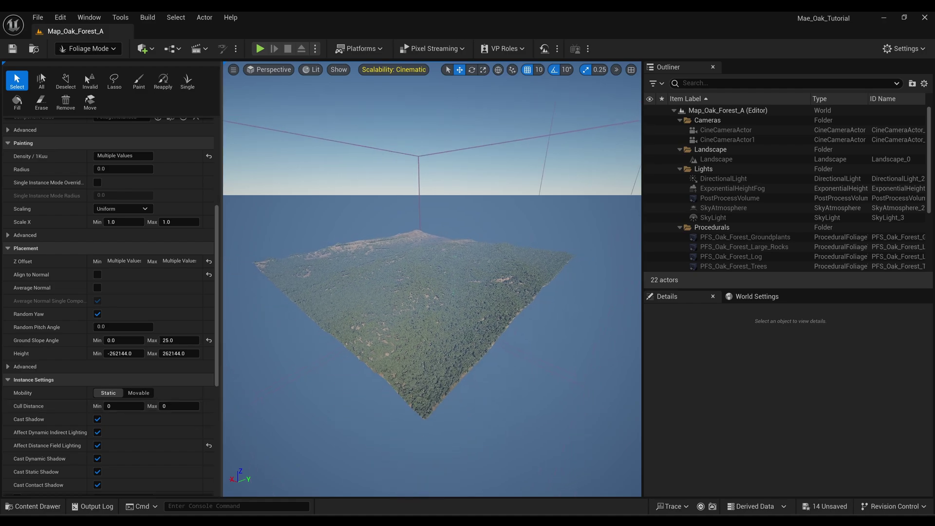
drag(381, 331, 380, 367)
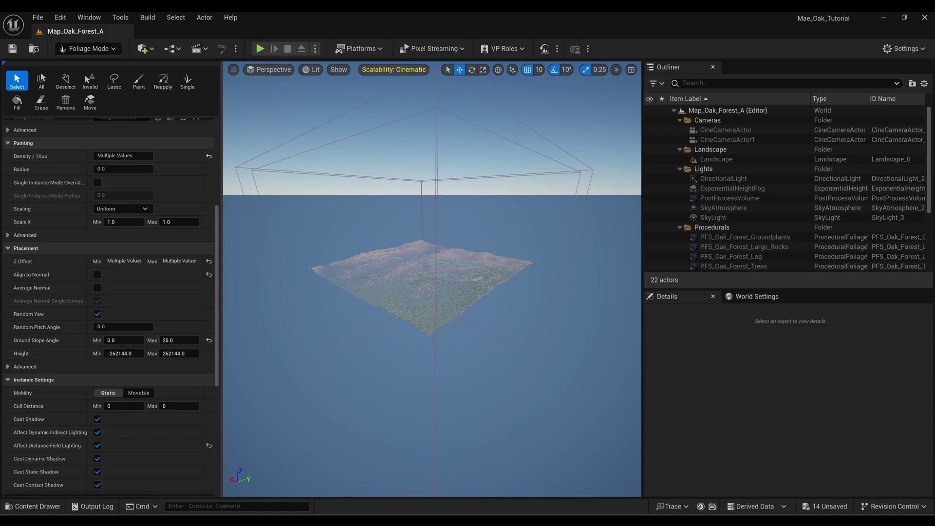
key(w)
right_drag(381, 293, 378, 285)
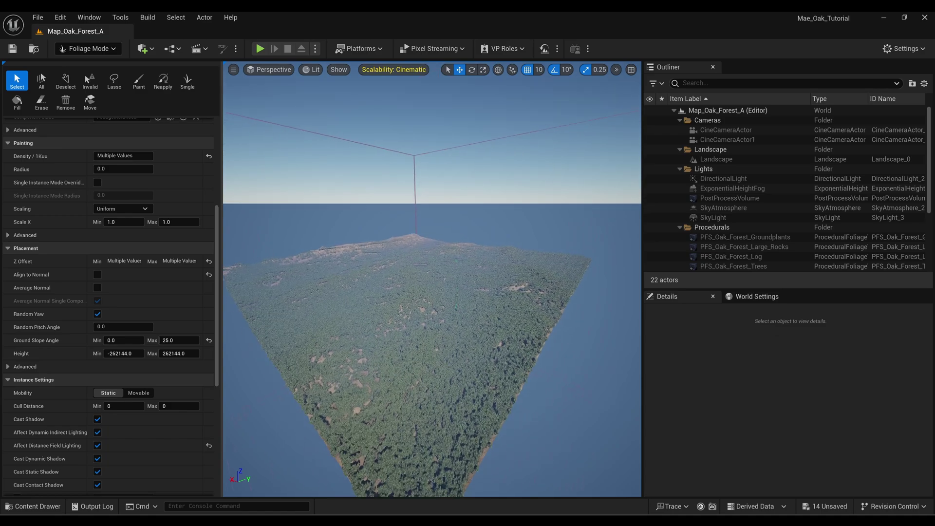
mouse_move(380, 311)
mouse_down()
mouse_move(381, 354)
mouse_move(380, 316)
mouse_up()
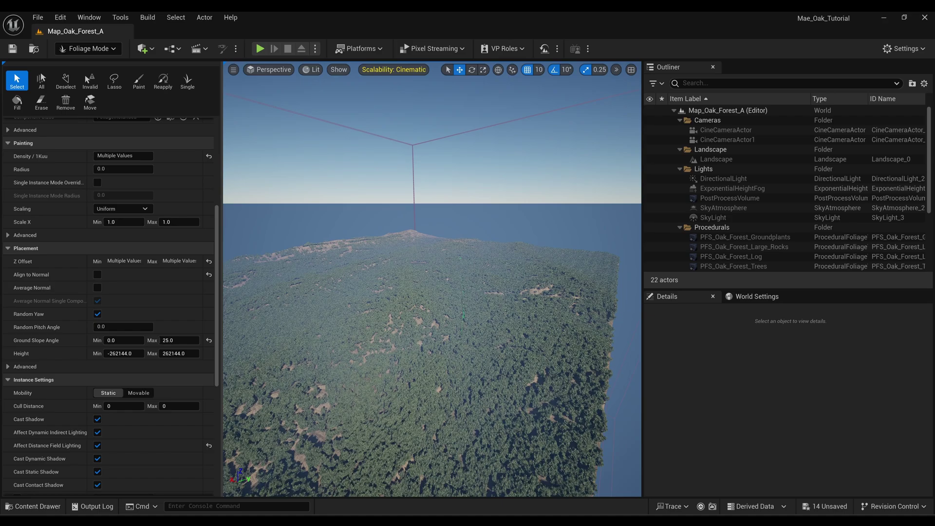
right_drag(380, 316, 380, 348)
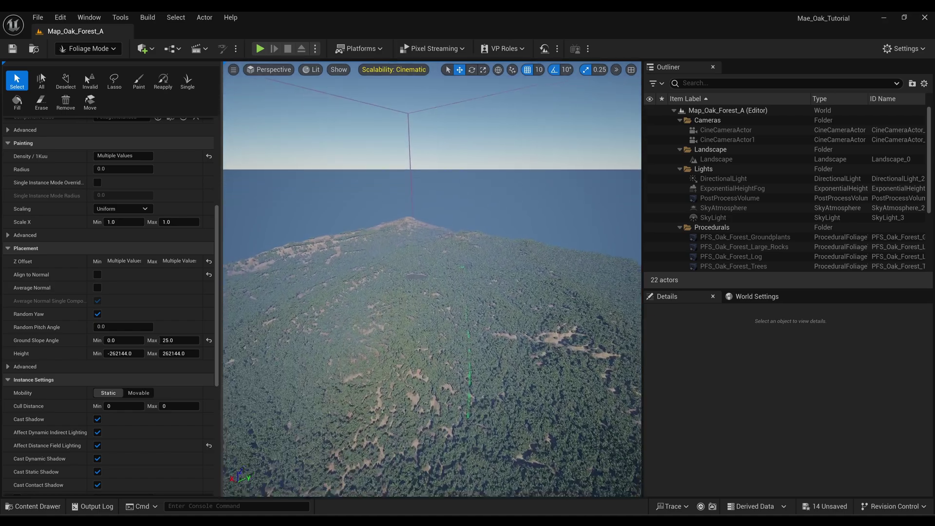
drag(380, 292, 418, 289)
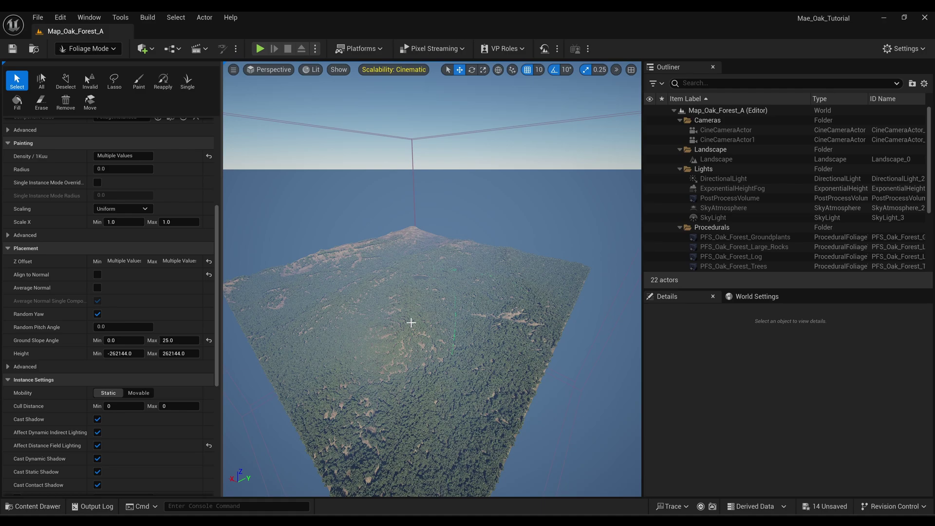
key(s)
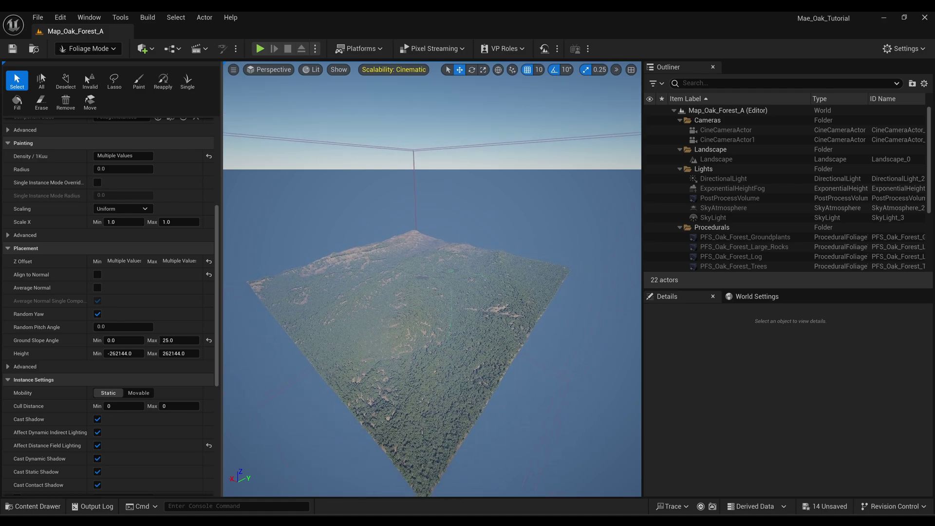
key(w)
key(w)
right_drag(432, 278, 424, 257)
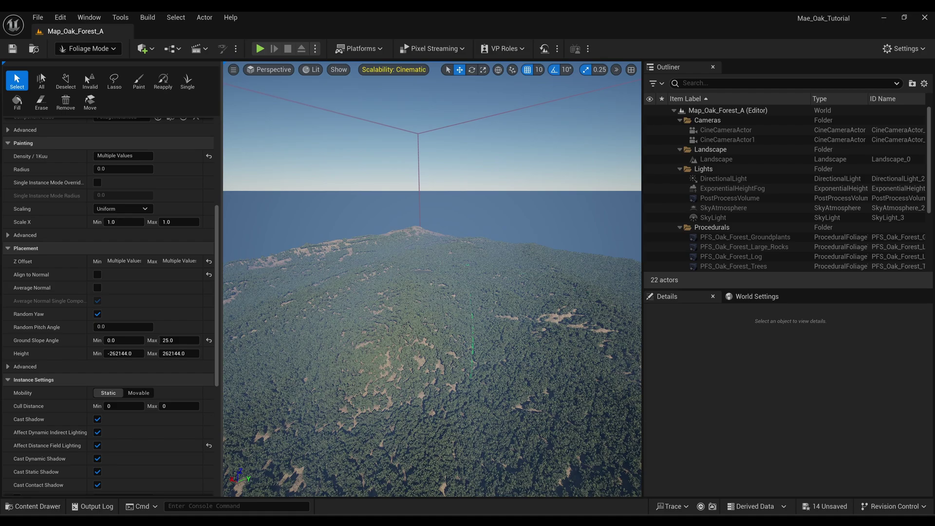
key(s)
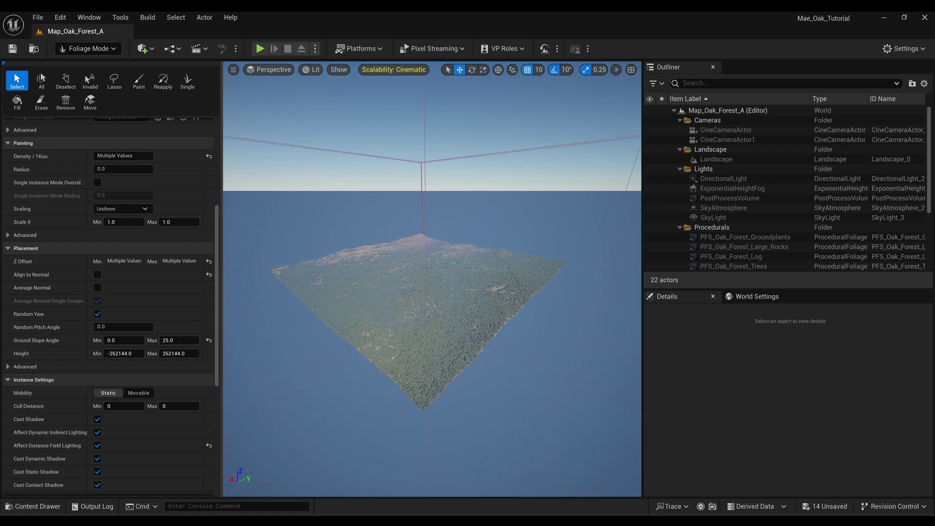
key(w)
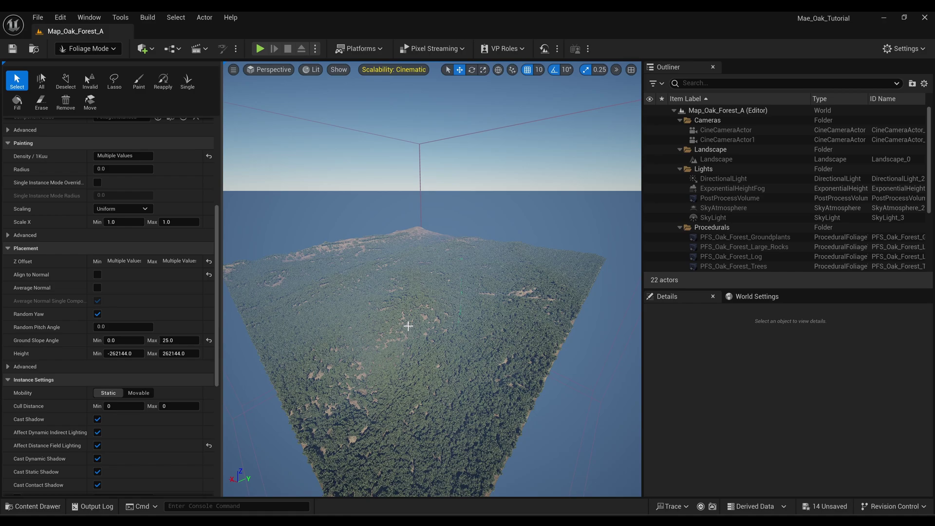
right_drag(405, 335, 390, 286)
key(q)
key(w)
key(e)
key(s)
key(w)
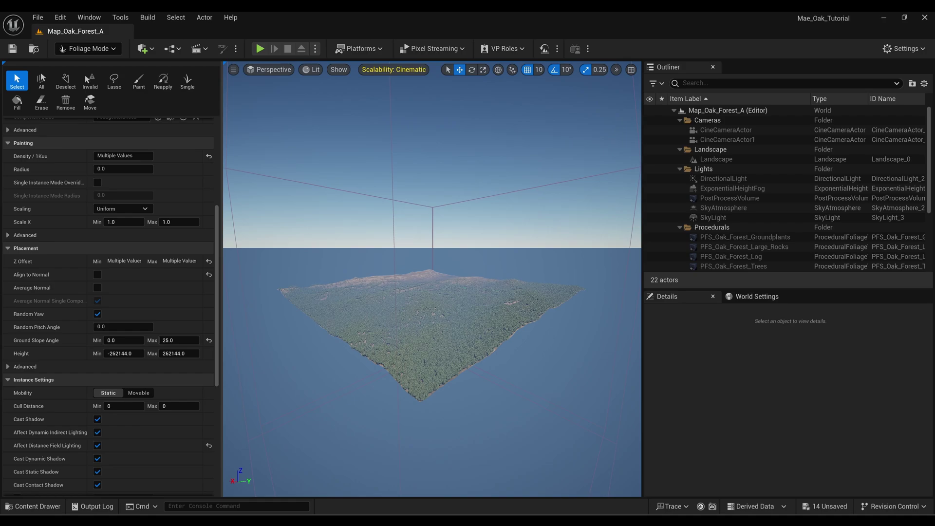
key(w)
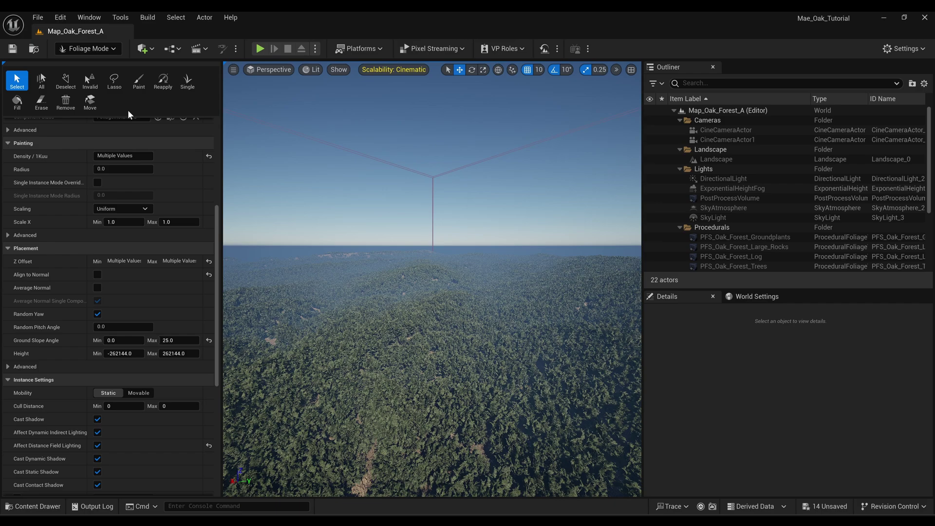
Return to Selection mode and view the entire forest landscape from above.
click(115, 51)
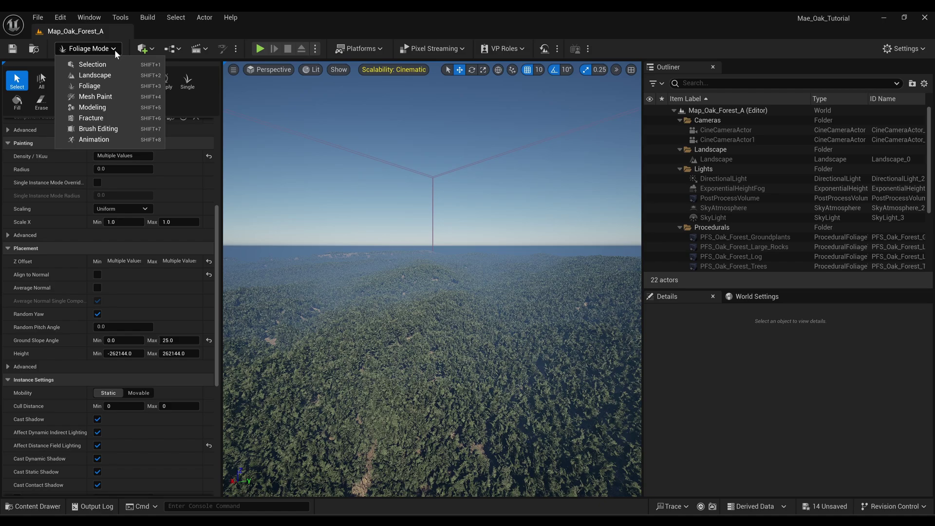
click(103, 67)
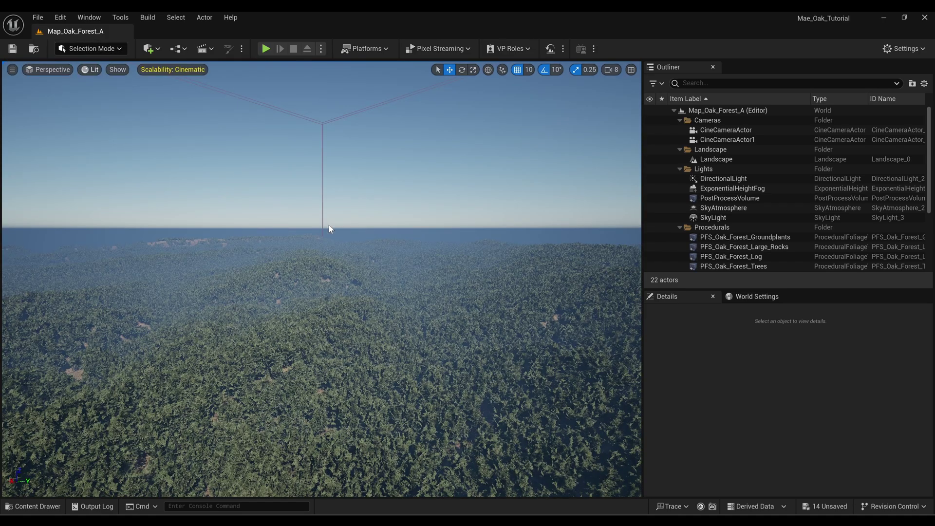
right_drag(294, 298, 293, 367)
key(s)
key(e)
key(s)
scroll(299, 292, up, 1)
right_drag(299, 292, 299, 290)
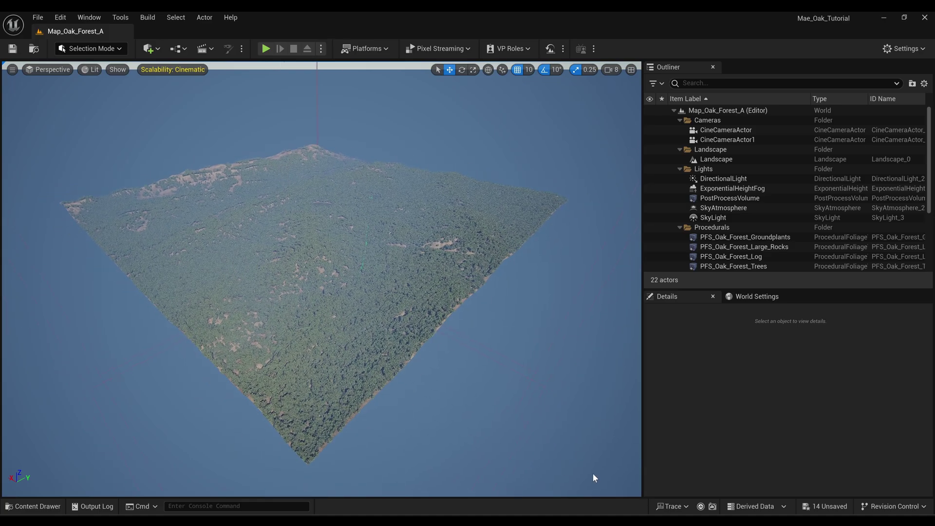
Restore the asset editor window and set the oak leaf texture's Mip Gen Settings to NoMipmaps.
click(693, 492)
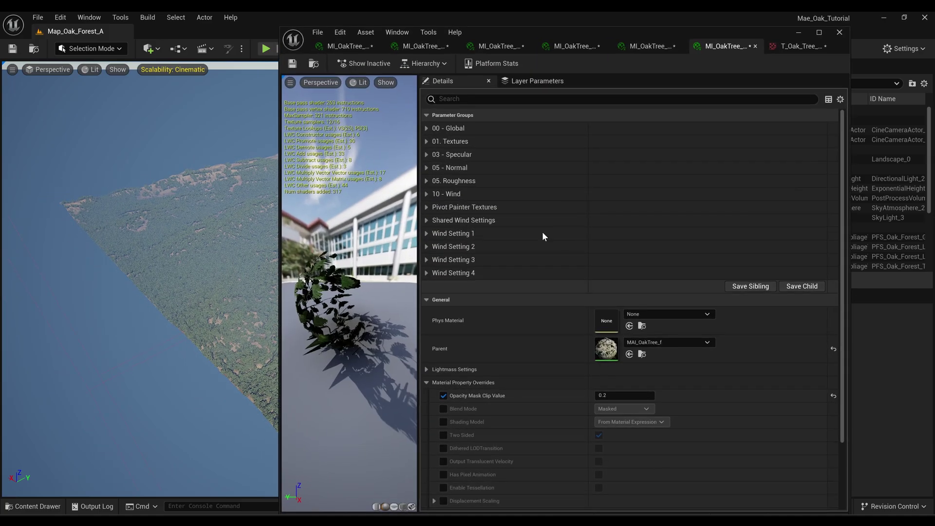
click(793, 46)
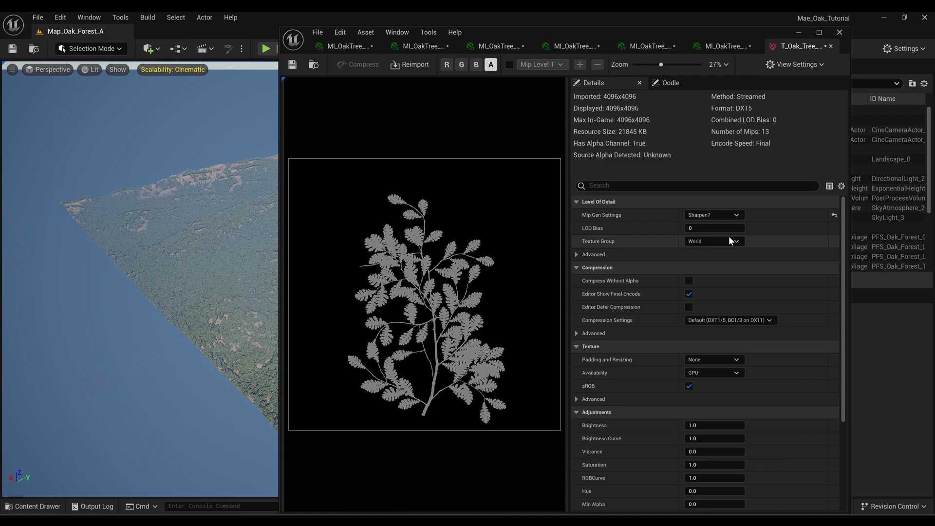
click(713, 215)
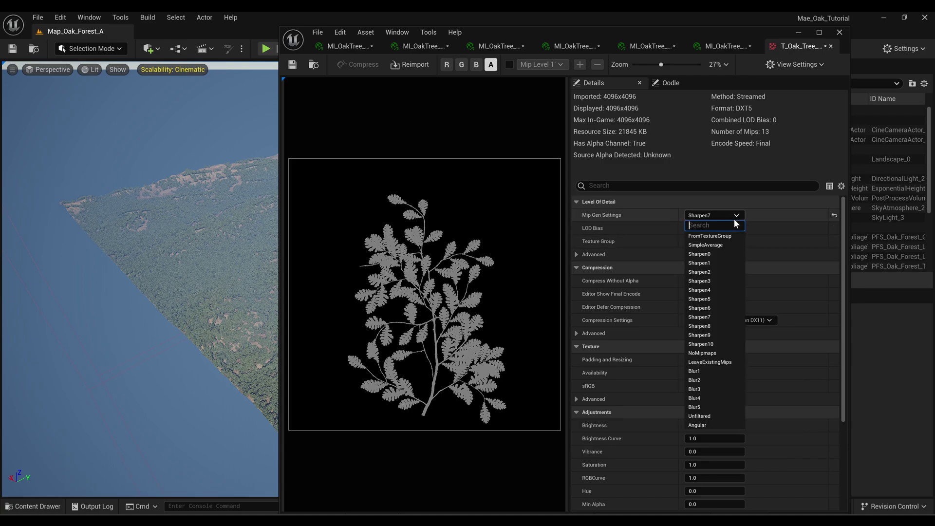
click(709, 353)
Move the texture editor window aside and examine the forest's foliage density with leaf texture mipmaps disabled.
drag(574, 31, 812, 20)
right_drag(414, 229, 413, 226)
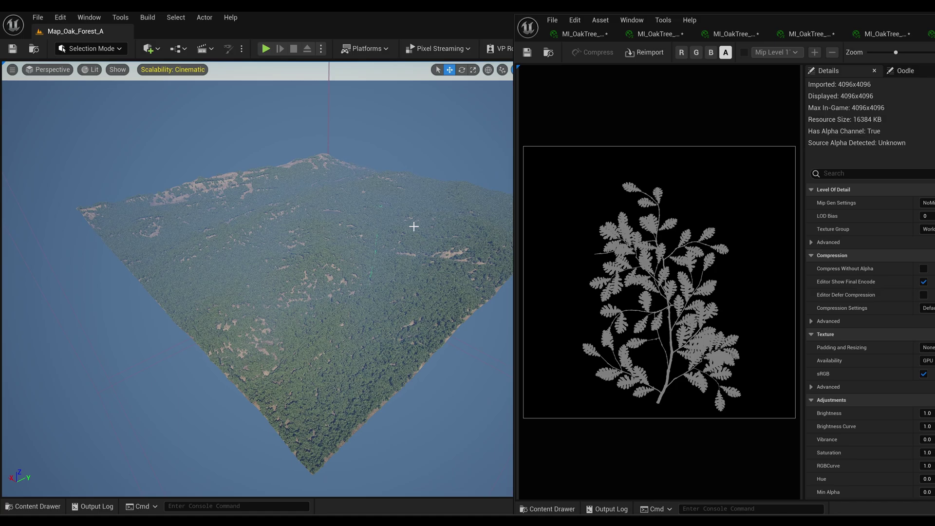
mouse_move(277, 236)
right_down()
mouse_move(294, 236)
mouse_move(278, 222)
mouse_move(276, 236)
right_up()
key(w)
key(w)
key(s)
key(q)
key(s)
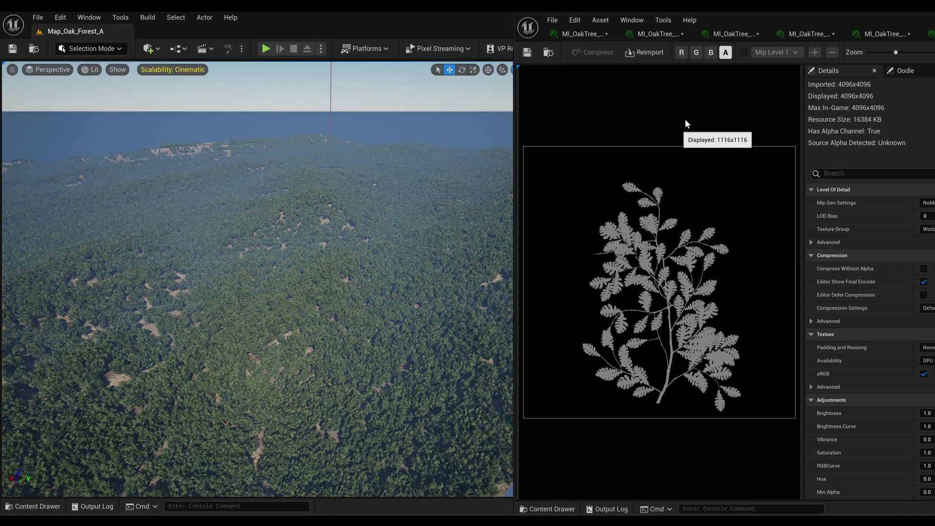
drag(846, 17, 680, 20)
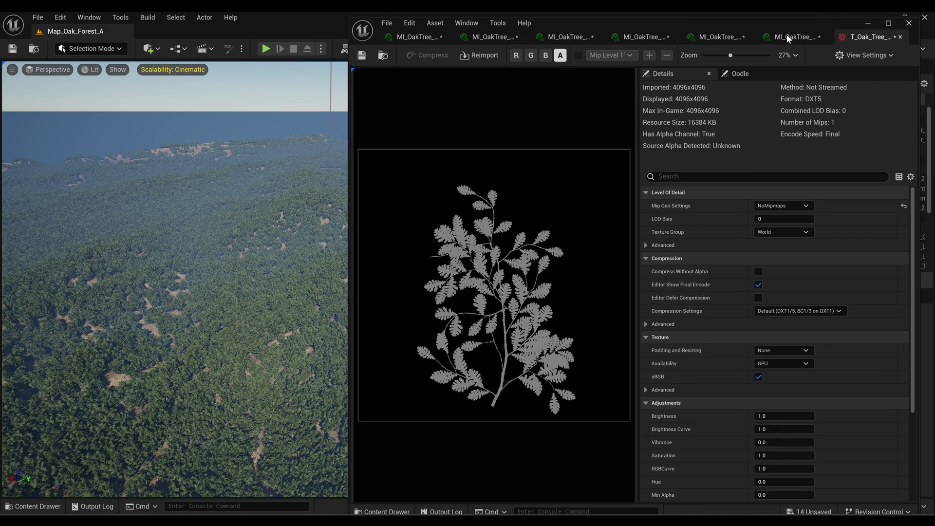
Minimize the asset editor window, enter r.nanite.maxnodes as a console command and copy the command text.
click(868, 22)
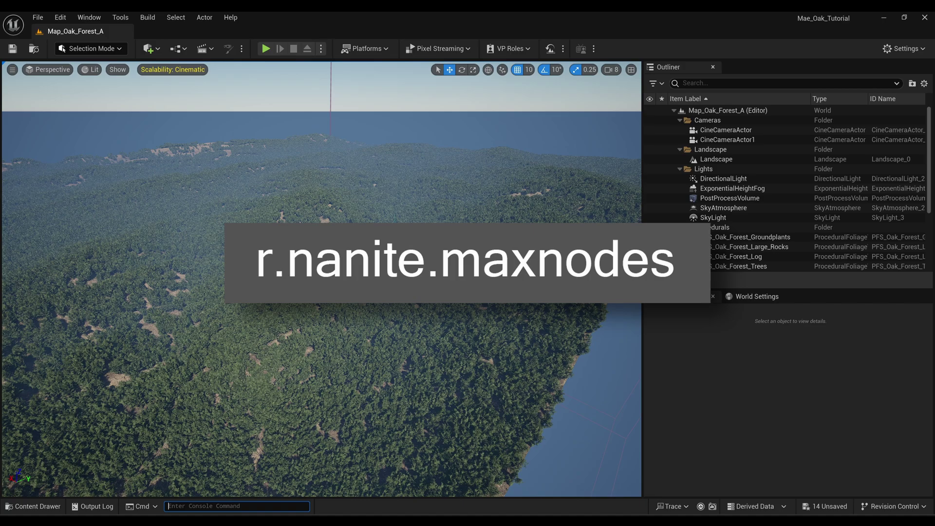
text(r.n)
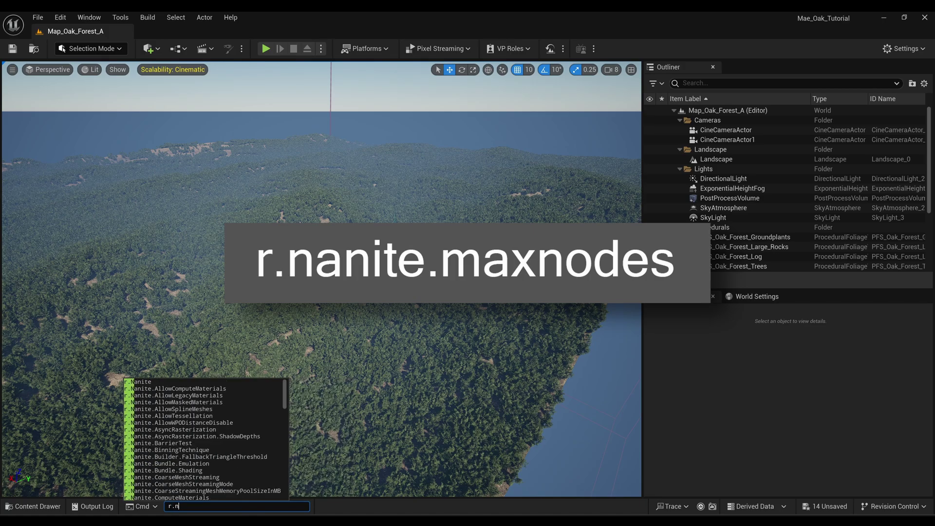
text(anite.)
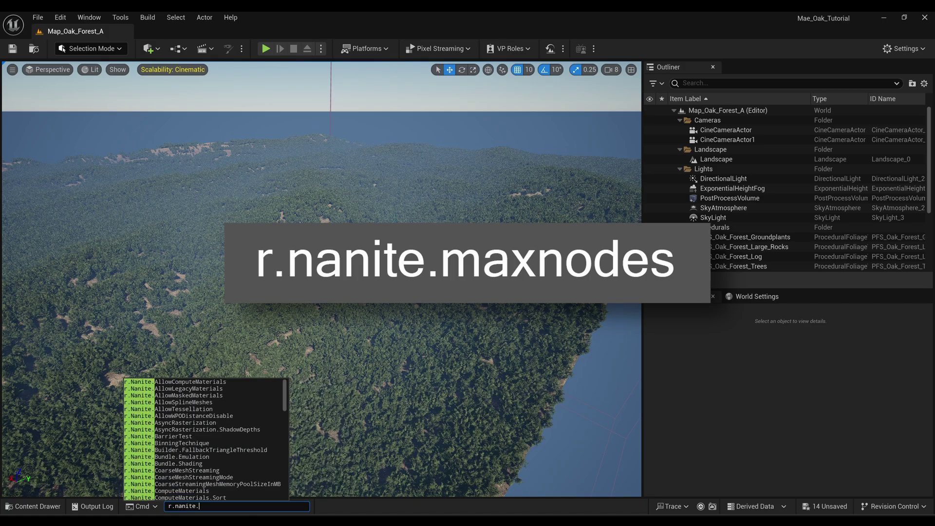
text(maxn)
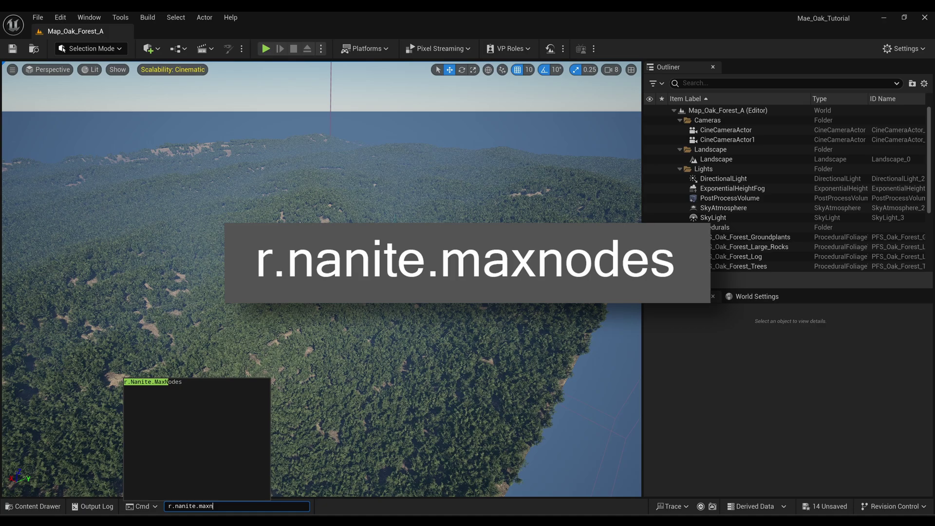
text(odes)
drag(227, 507, 168, 506)
right_click(197, 506)
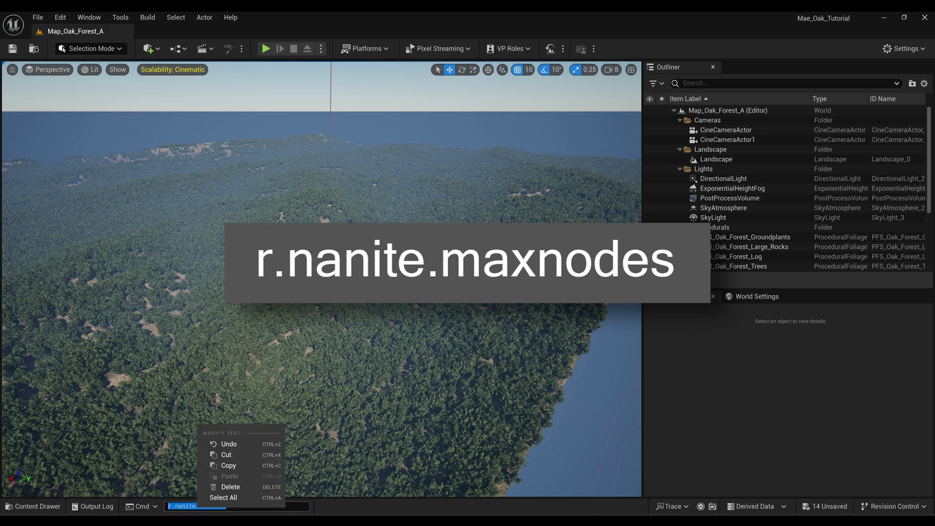
click(234, 466)
key(Right)
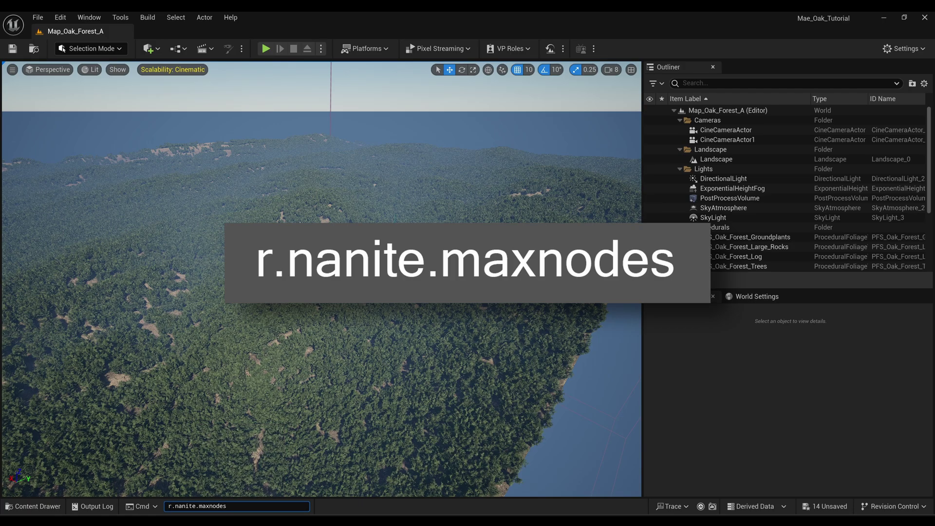
Query the r.nanite.maxnodes help with a question mark and read its description and current value in the Output Log.
text(?)
key(Return)
click(96, 506)
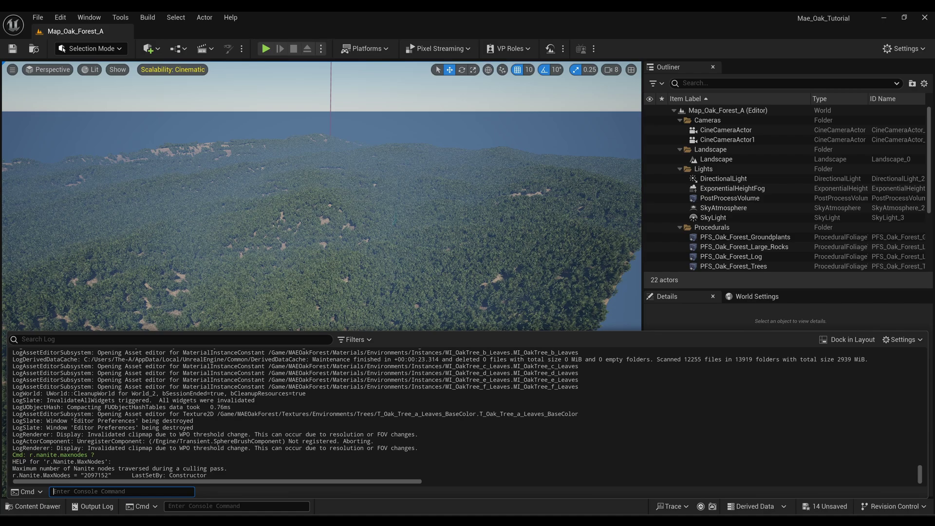
Set r.nanite.maxnodes to 20000 through the console.
click(237, 506)
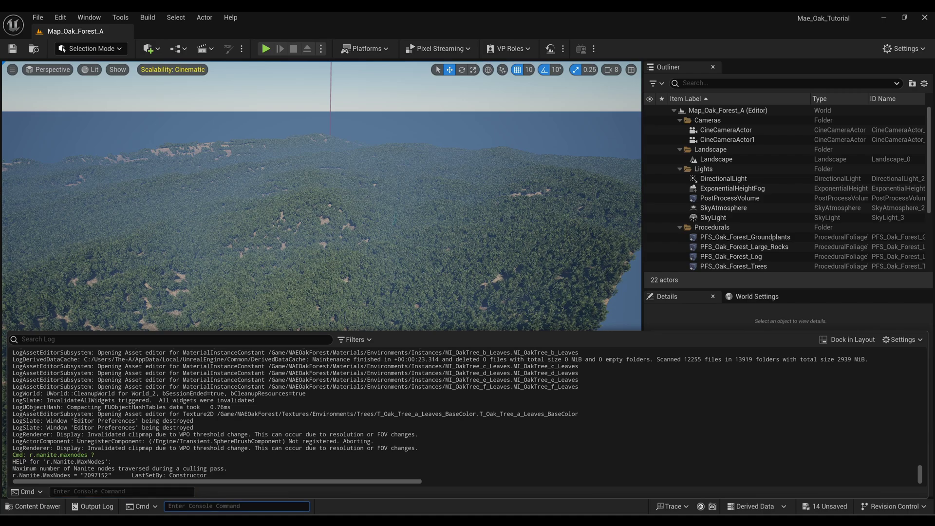
key(ctrl+v)
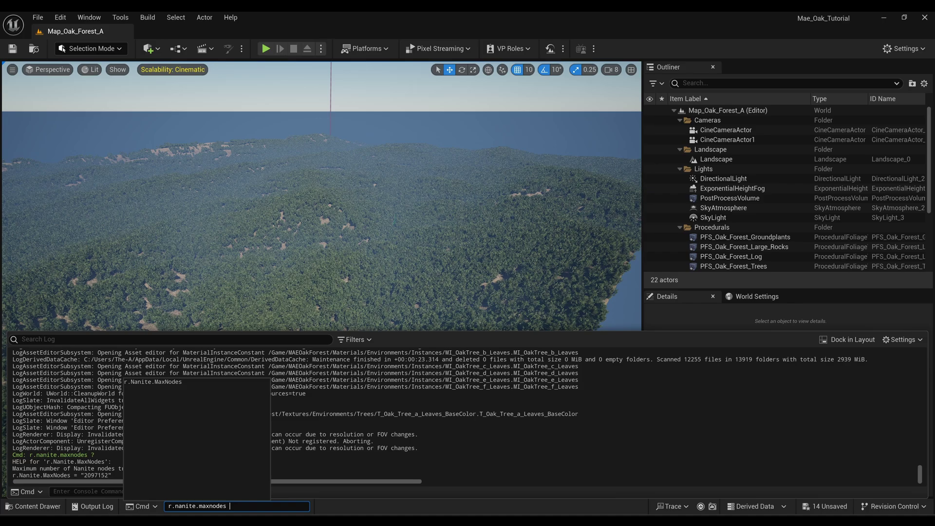
text(20000)
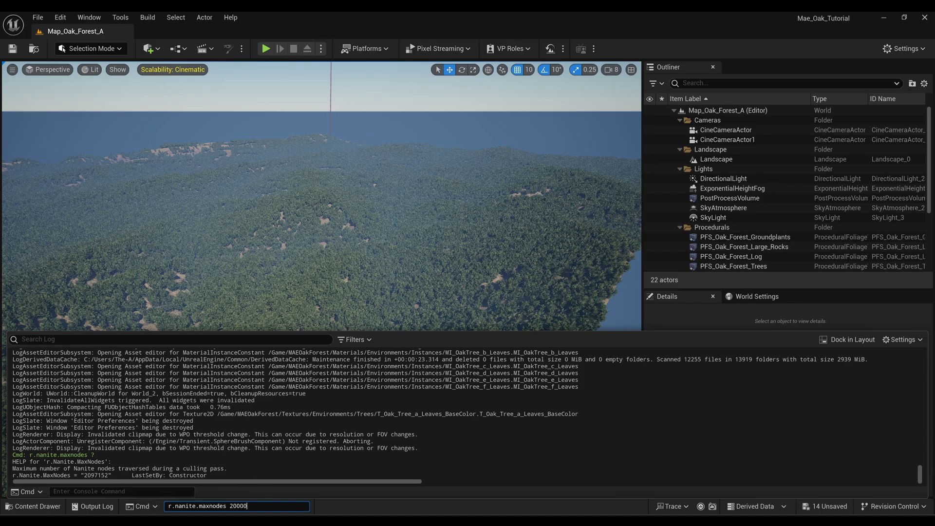
key(Return)
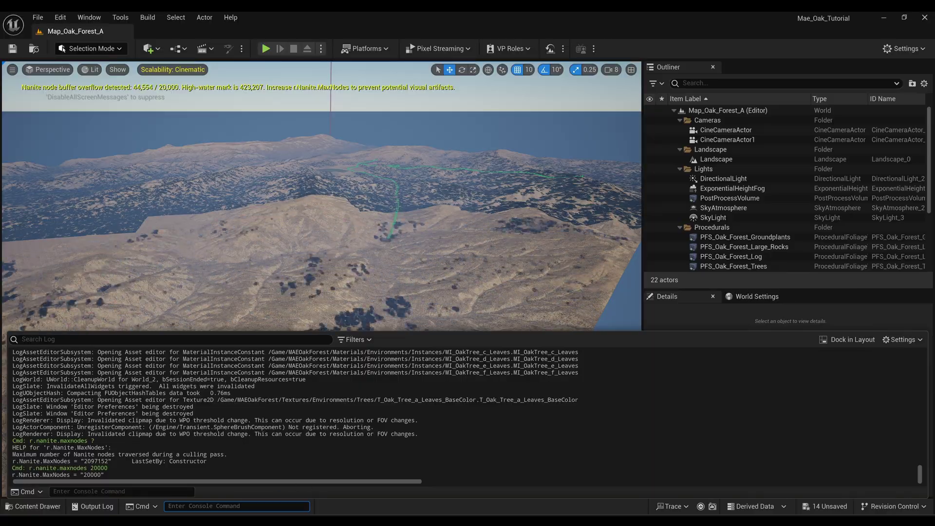
Fly over the landscape and pull back from it to examine how the trees render with the reduced Nanite node limit.
key(w)
right_drag(402, 284, 422, 407)
key(w)
scroll(403, 365, down, 1)
scroll(403, 373, down, 1)
right_drag(402, 351, 402, 351)
key(s)
right_drag(396, 286, 396, 286)
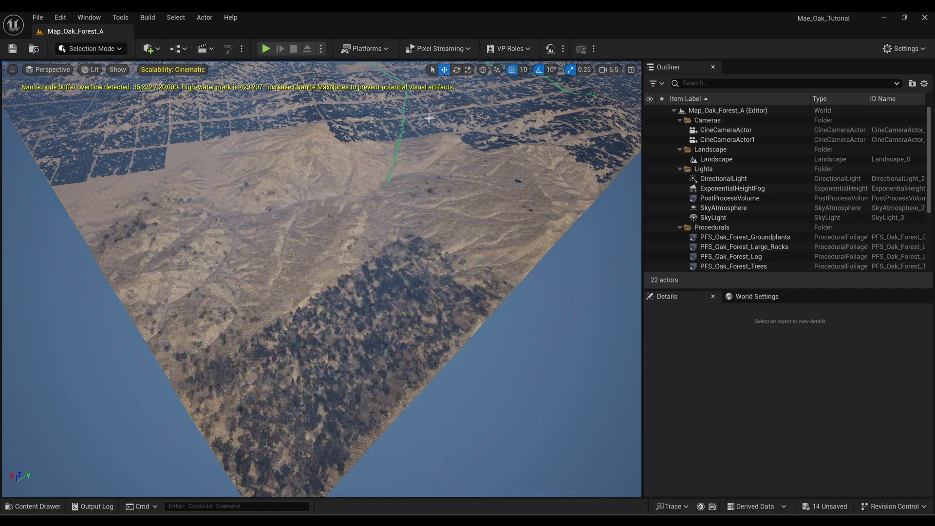
right_drag(385, 231, 386, 216)
key(s)
scroll(385, 227, down, 5)
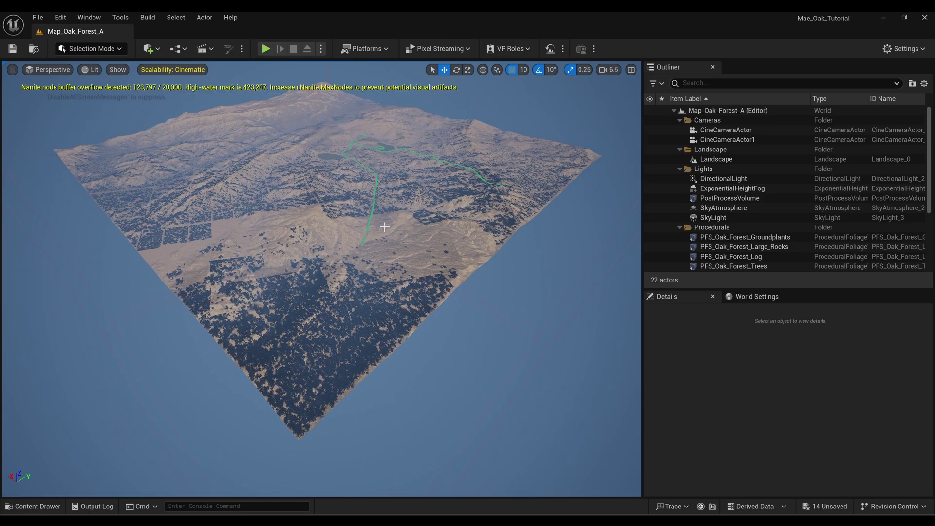
Show the RHI memory and draw statistics in the viewport with the stat RHI console command.
click(213, 508)
text(r.nanite.maxnodes)
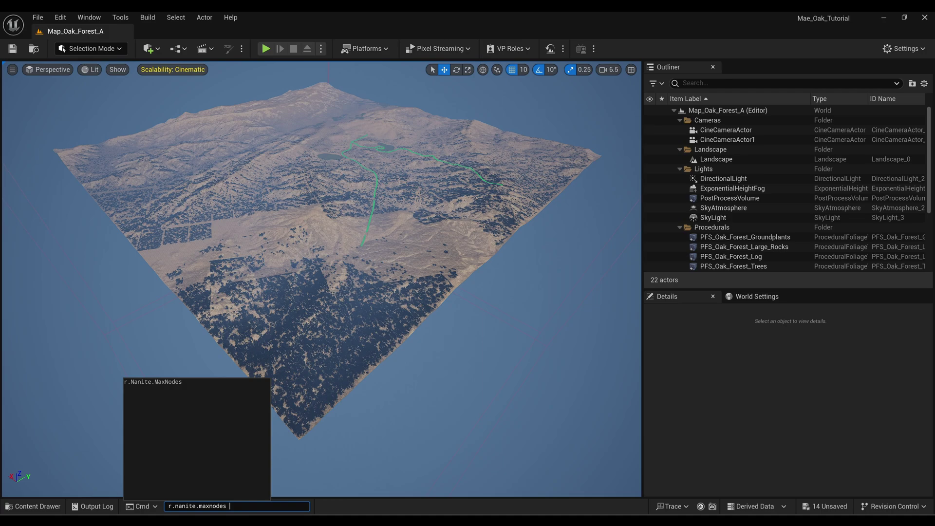
drag(230, 506, 150, 502)
text(stat )
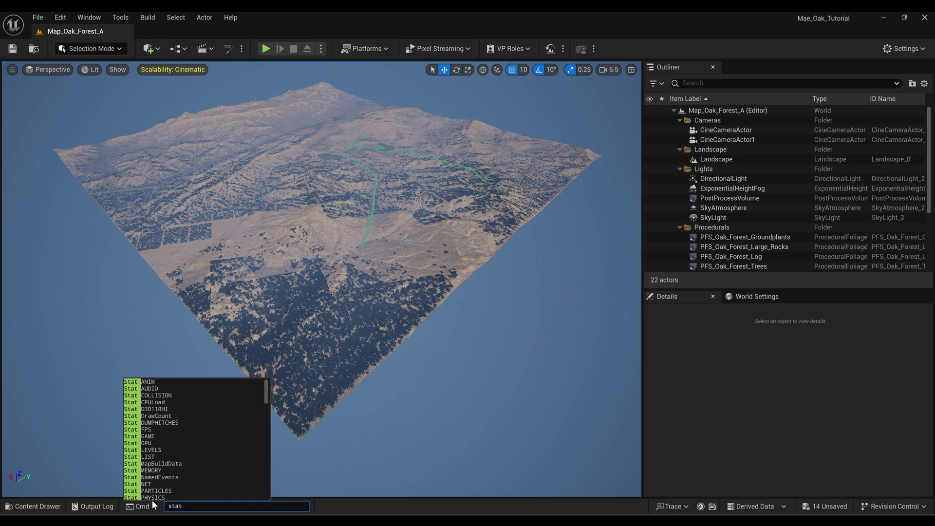
text(RHI)
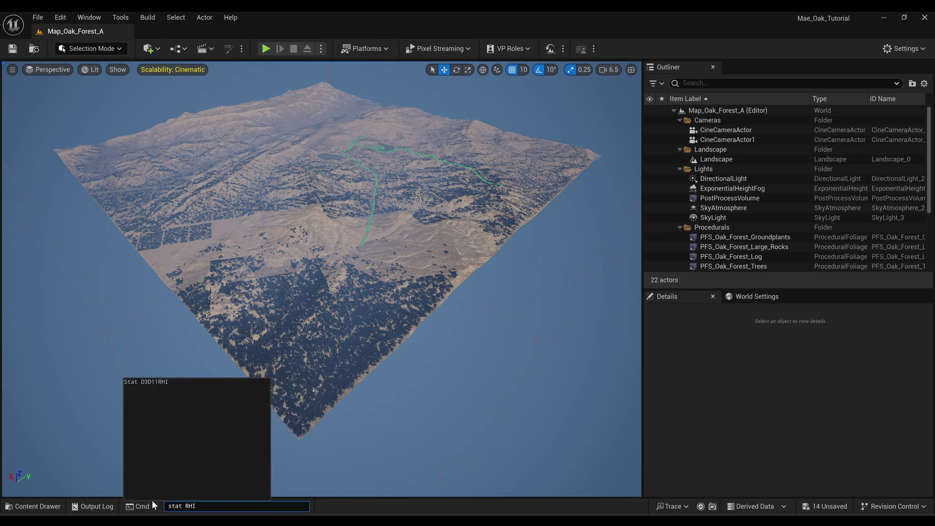
key(Return)
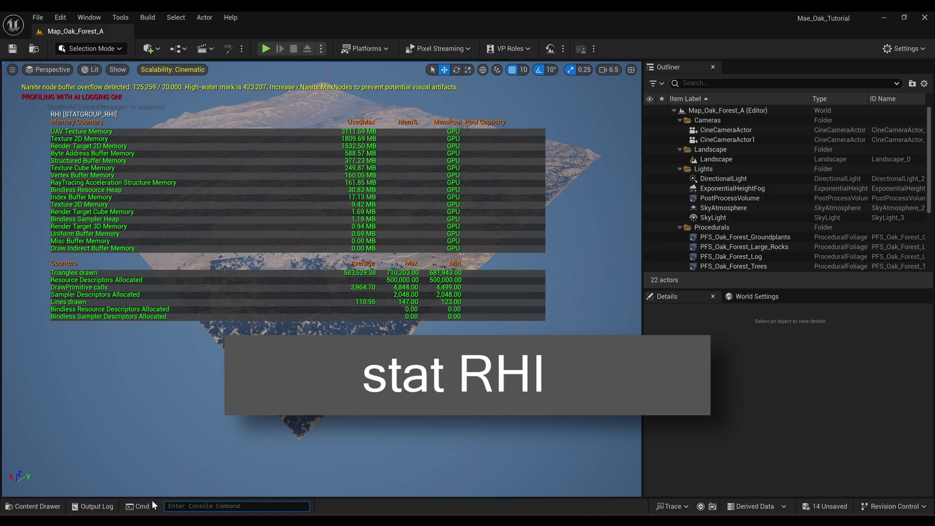
Set r.nanite.maxnodes to 500000 through the console.
text(r)
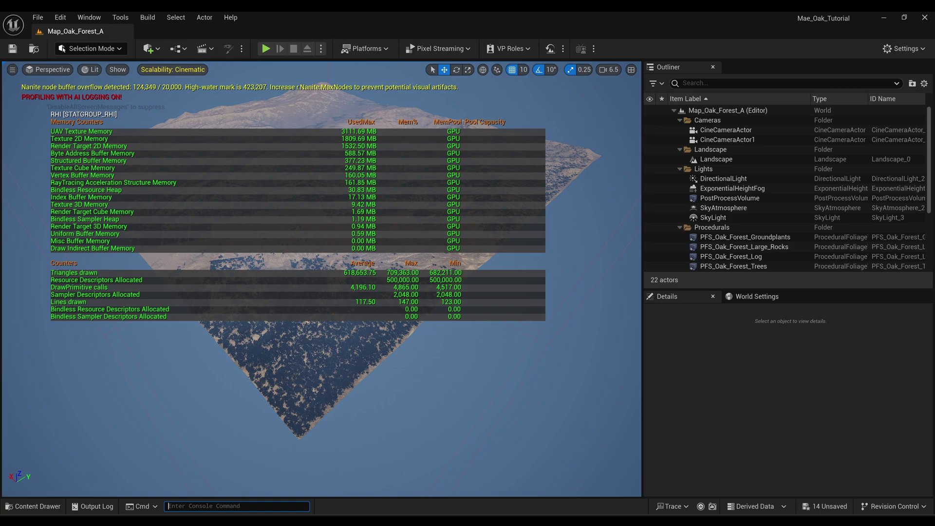
text(r)
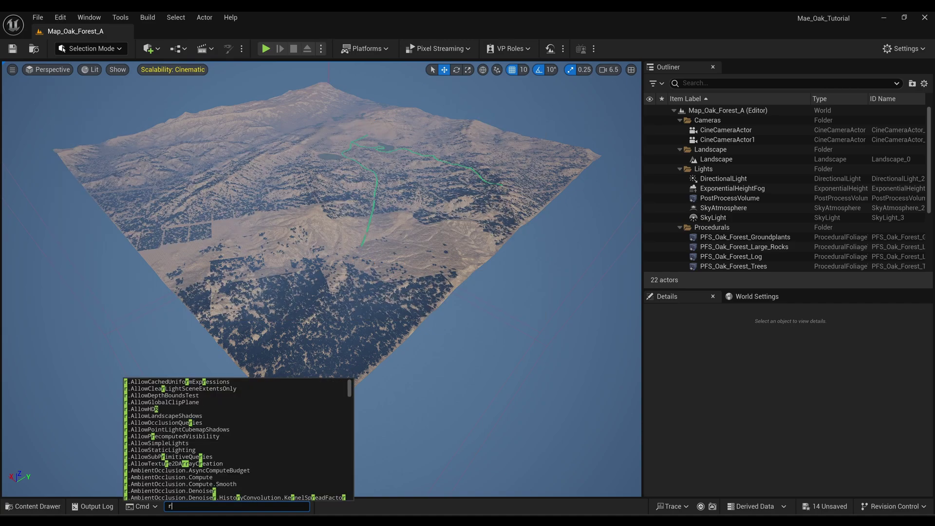
text(.nanite.maxnodes)
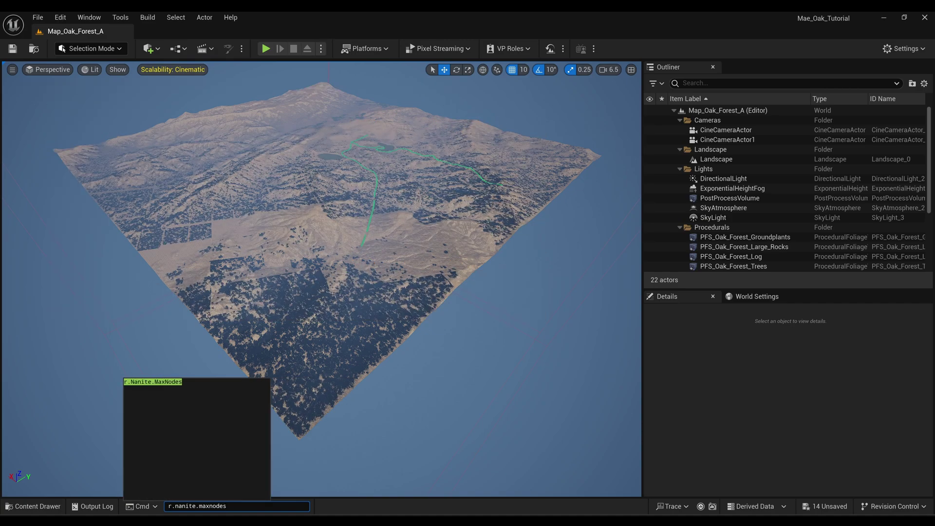
text(  5005)
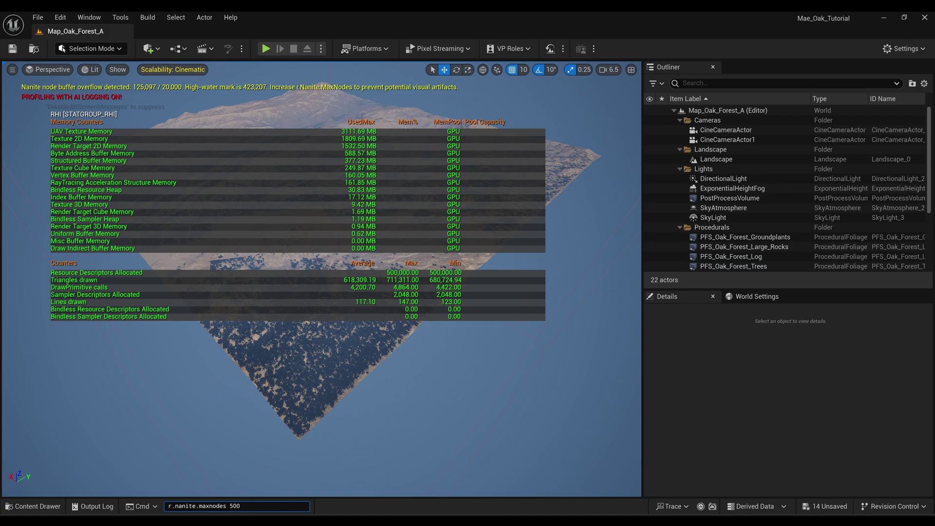
key(BackSpace)
text(000)
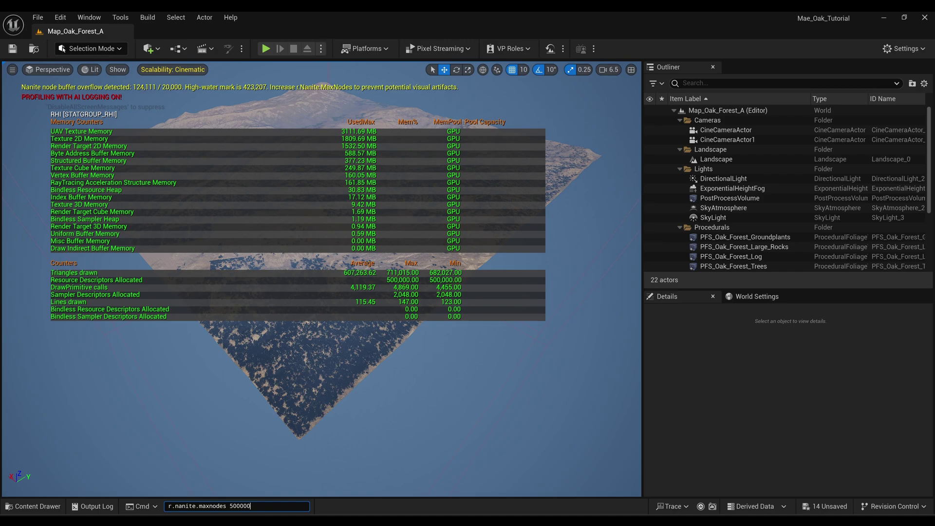
key(Return)
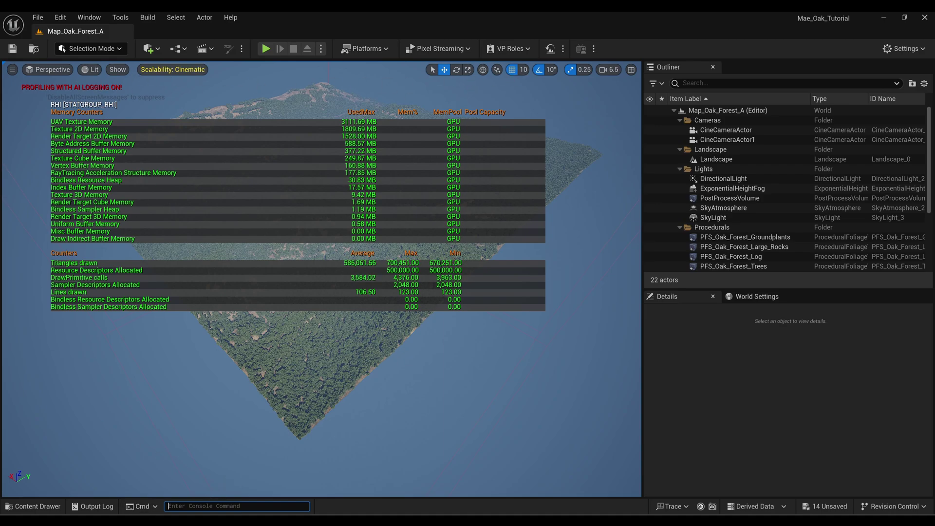
Turn off the RHI statistics overlay with the stat RHI console command.
text(stat R)
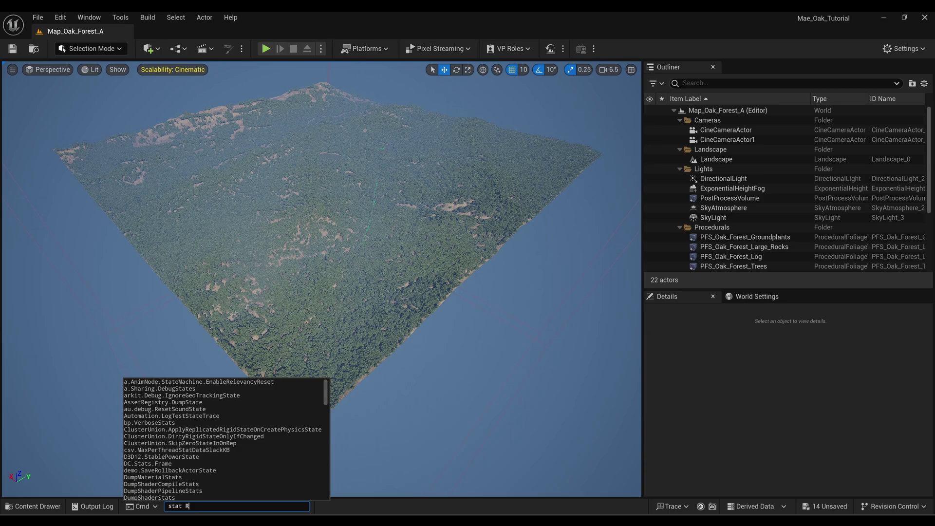
text(HI)
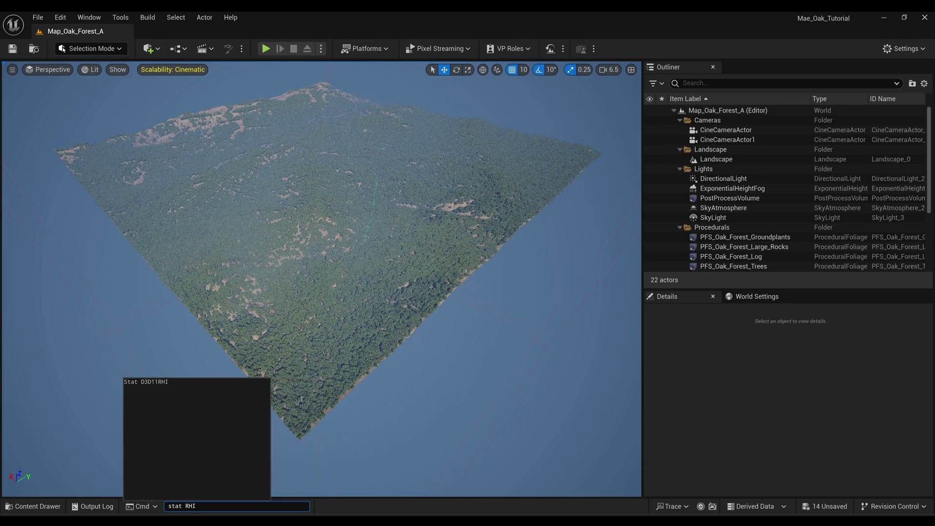
key(Return)
Fly in over the forest to examine tree coverage with the raised Nanite node limit.
right_drag(439, 255, 444, 239)
key(w)
key(w)
drag(434, 122, 434, 83)
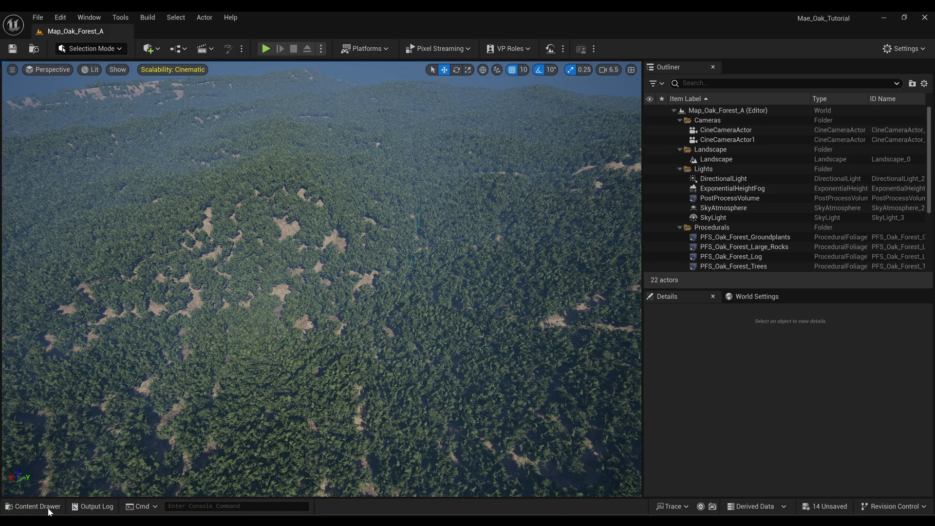
click(23, 507)
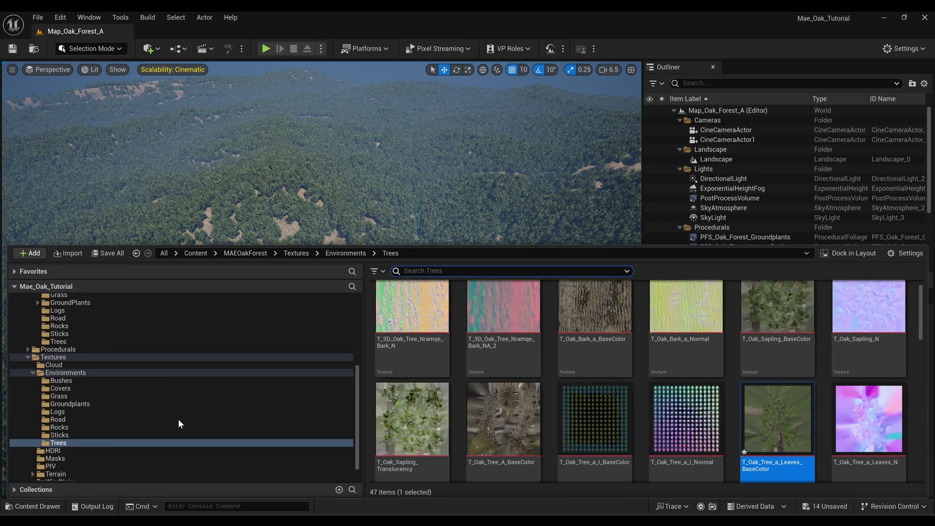
scroll(502, 426, up, 1)
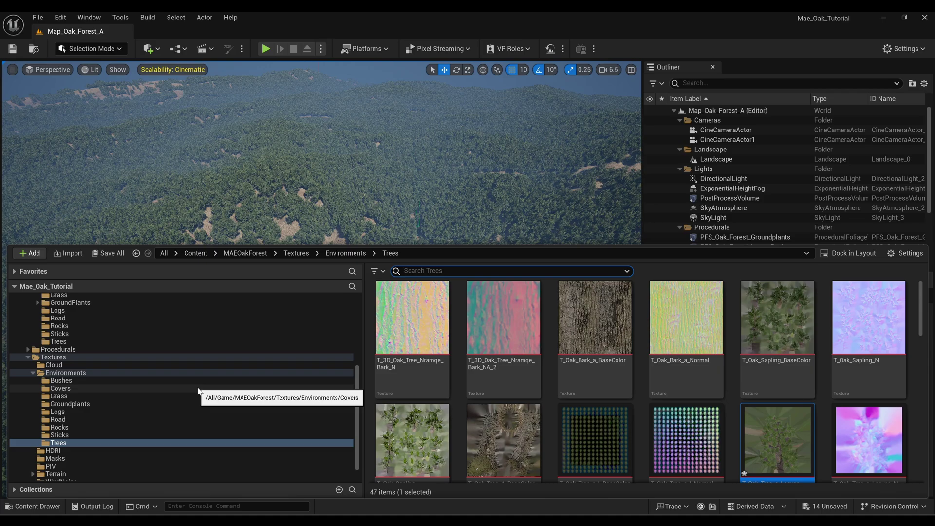
scroll(177, 397, up, 4)
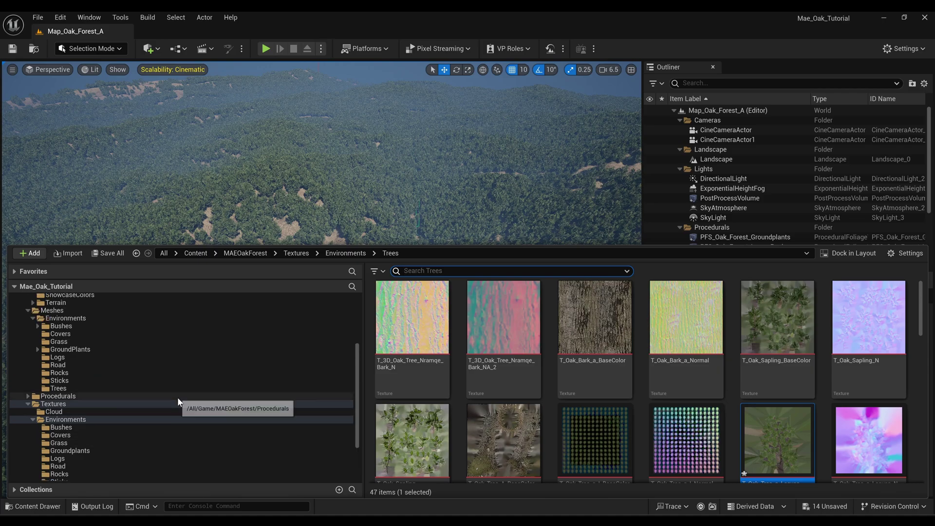
scroll(178, 399, up, 3)
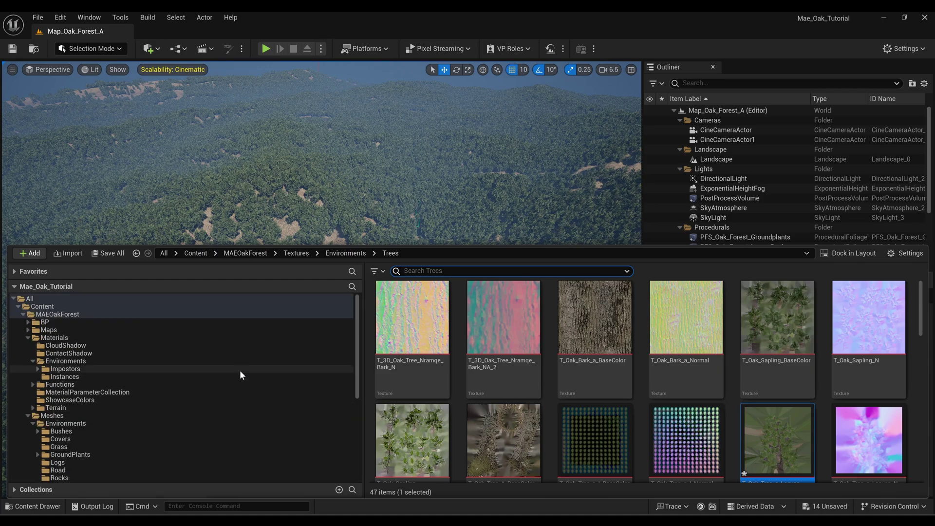
scroll(183, 419, down, 2)
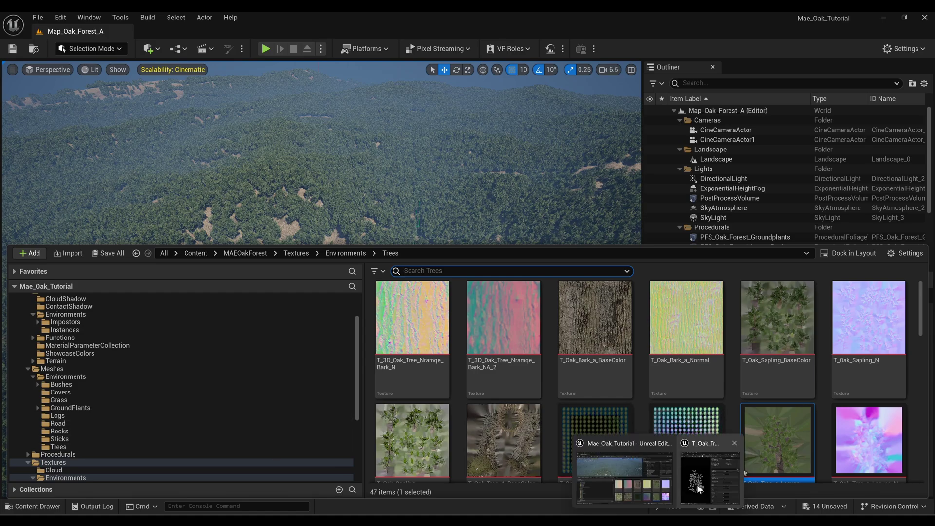
Bring back the asset editor window and open the Meshes/Environments/Trees folder in its content browser.
double_click(681, 475)
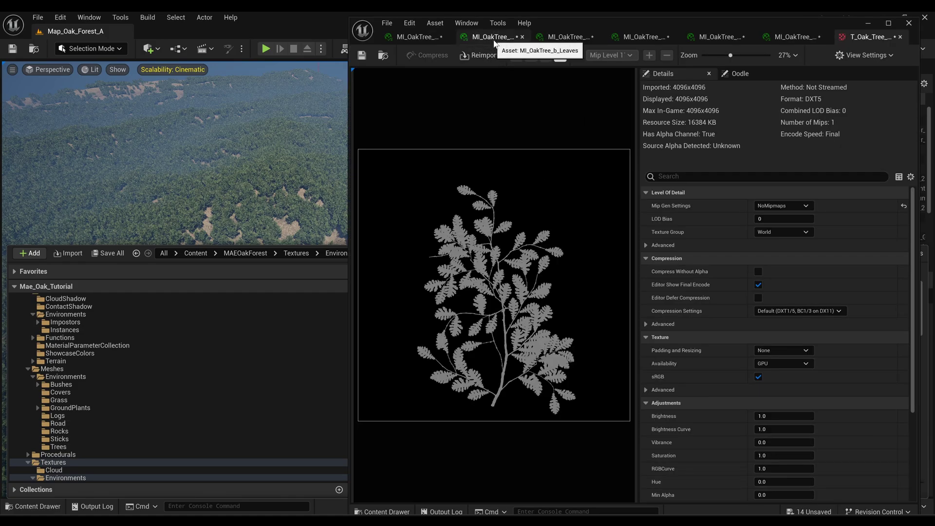
click(383, 511)
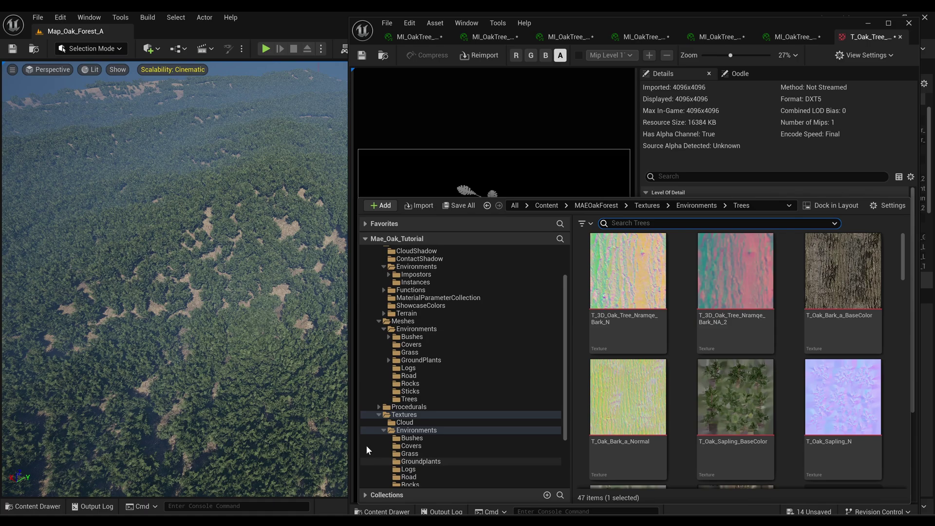
scroll(440, 419, up, 2)
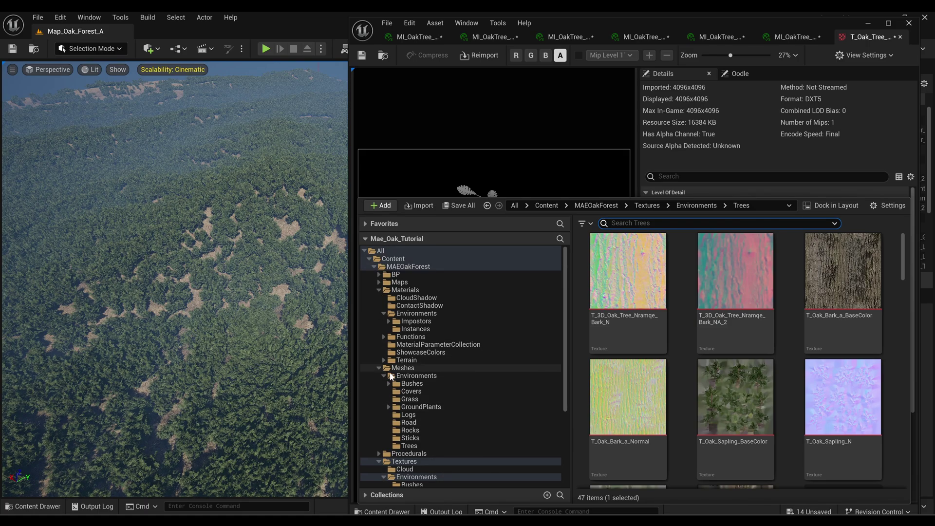
click(409, 446)
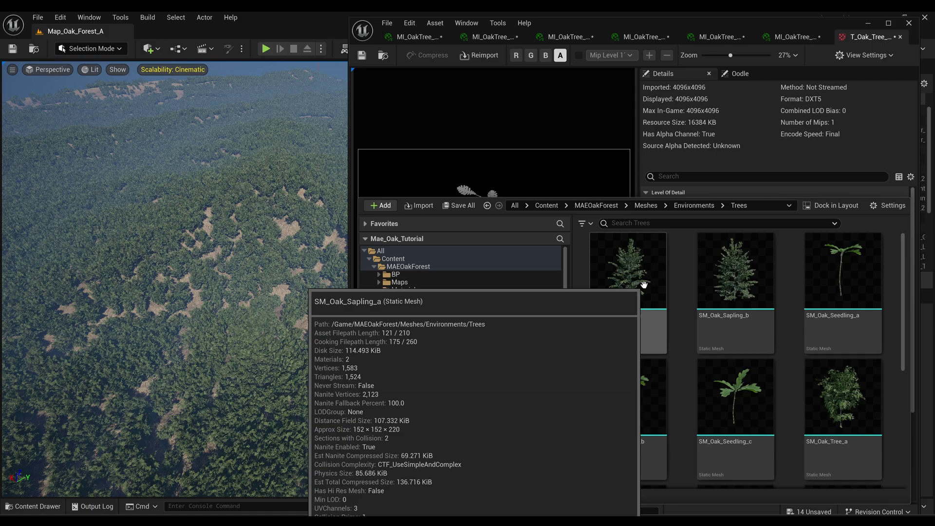
Open the SM_Oak_Sapling_a static mesh from the Trees folder and review its Nanite, LOD Picker and LOD settings.
scroll(644, 367, down, 2)
scroll(643, 367, up, 2)
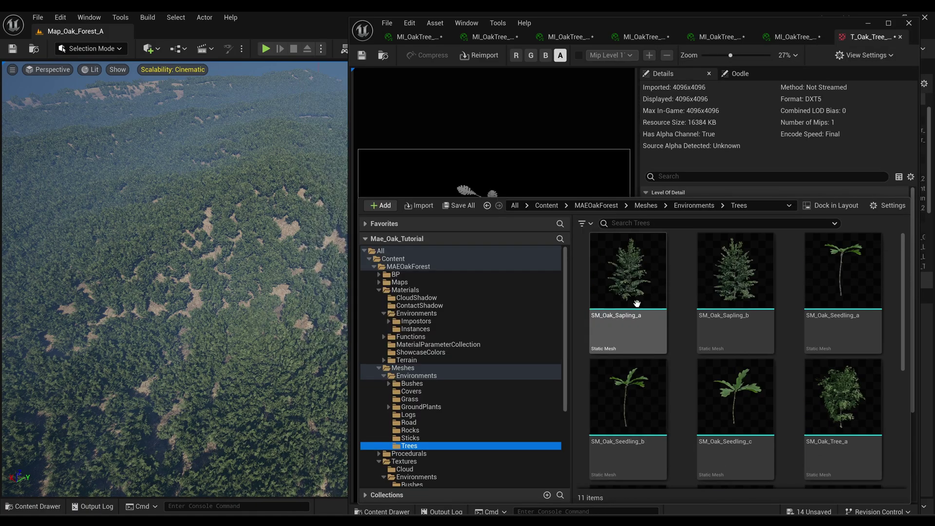
double_click(624, 294)
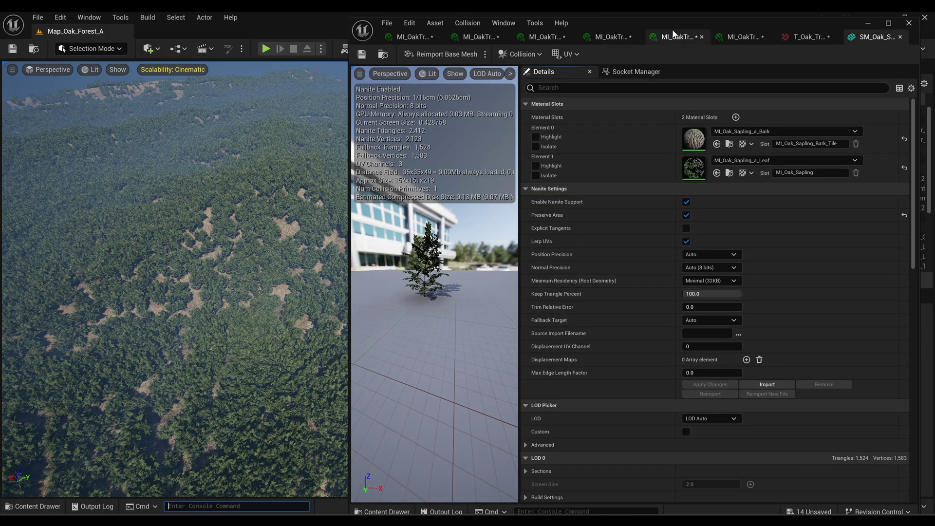
drag(675, 24, 489, 18)
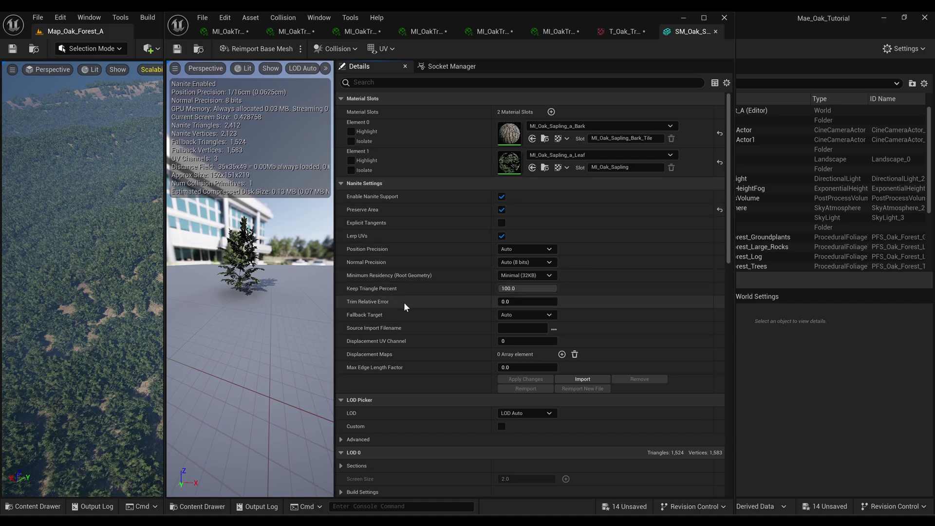
scroll(404, 302, down, 5)
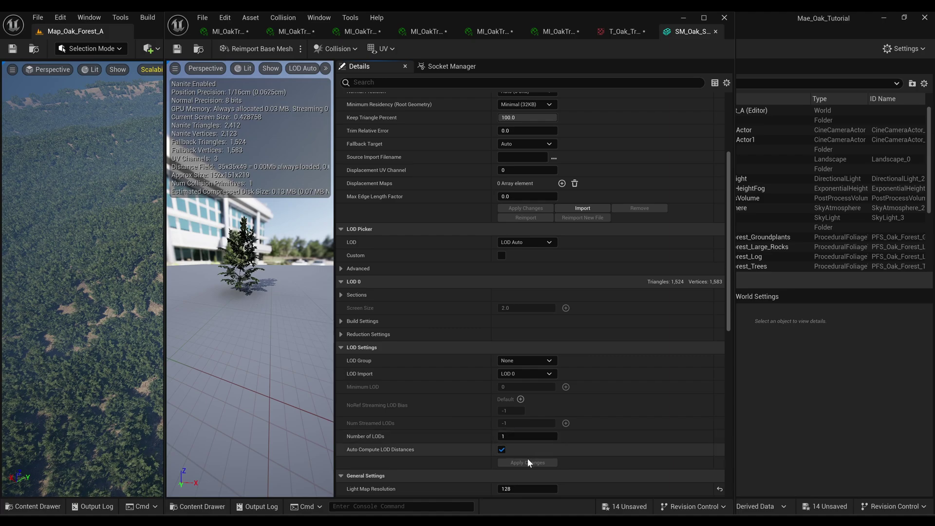
scroll(479, 395, up, 3)
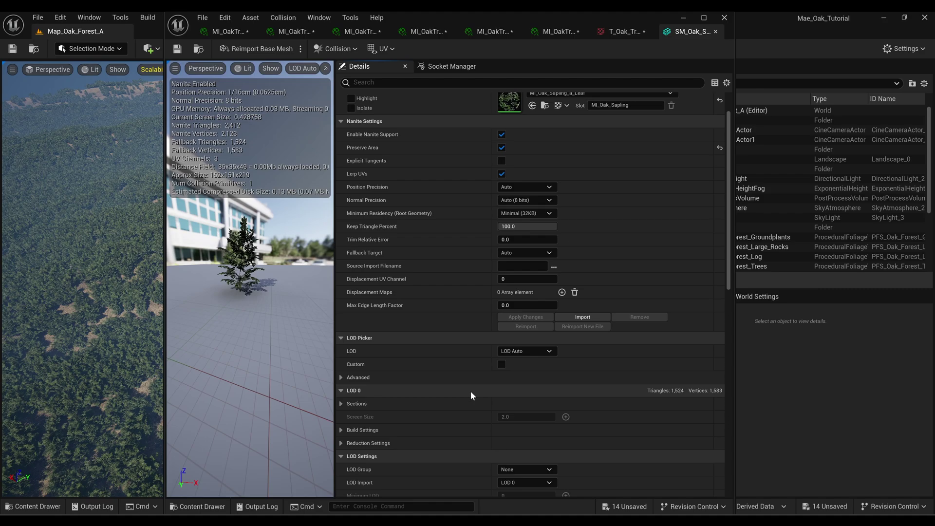
scroll(470, 391, up, 2)
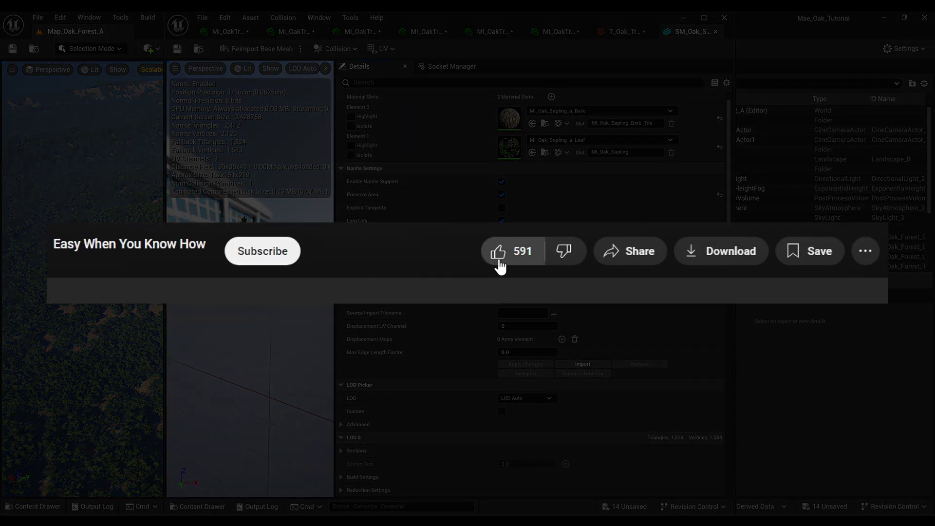
click(498, 264)
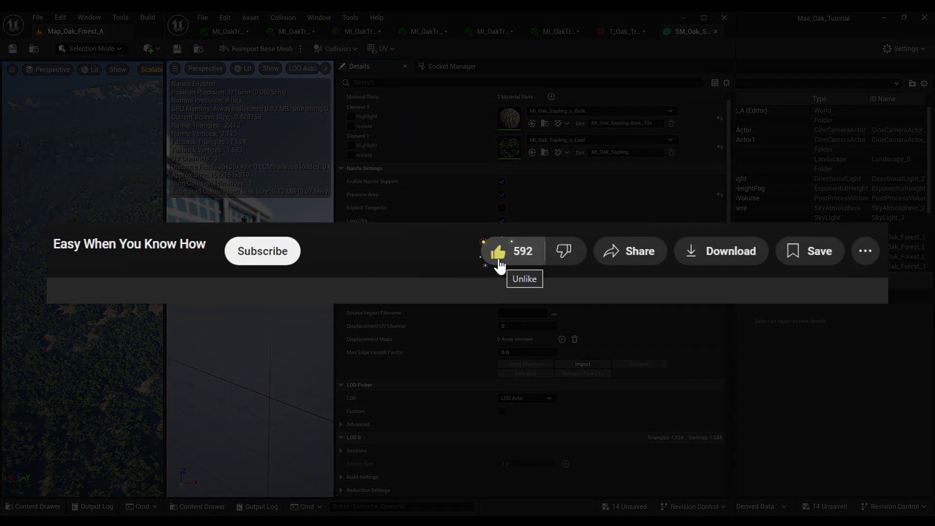
click(271, 263)
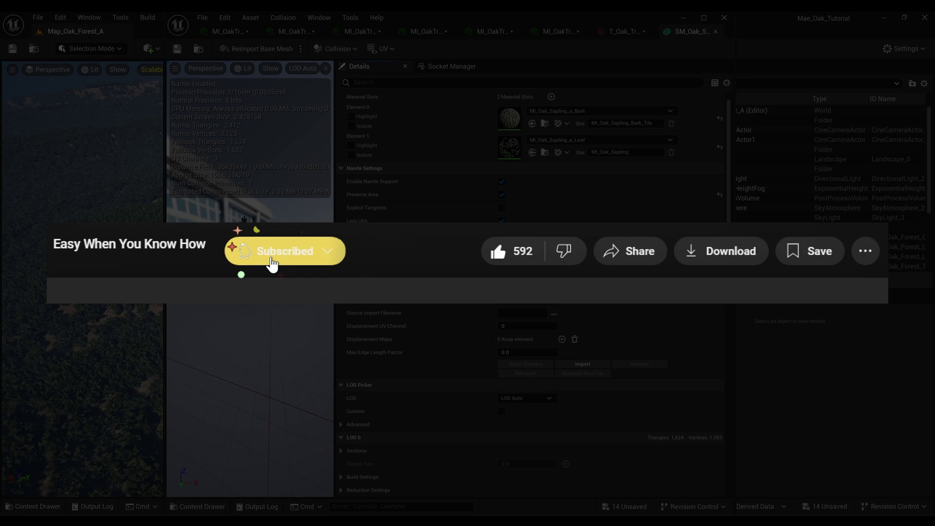
click(242, 256)
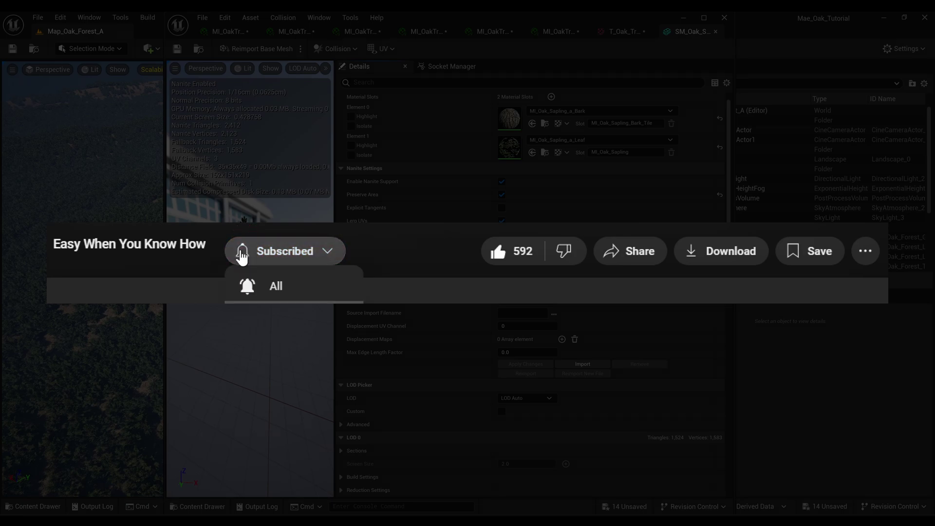
click(250, 289)
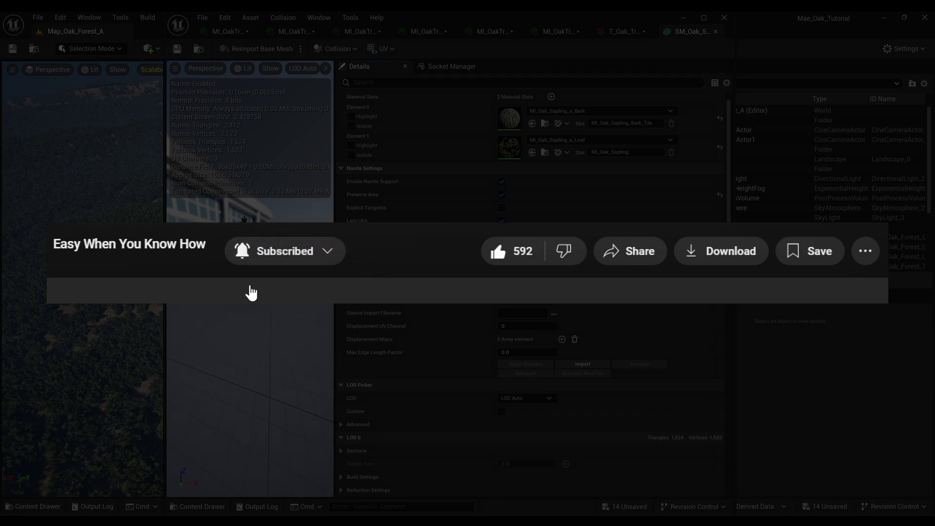